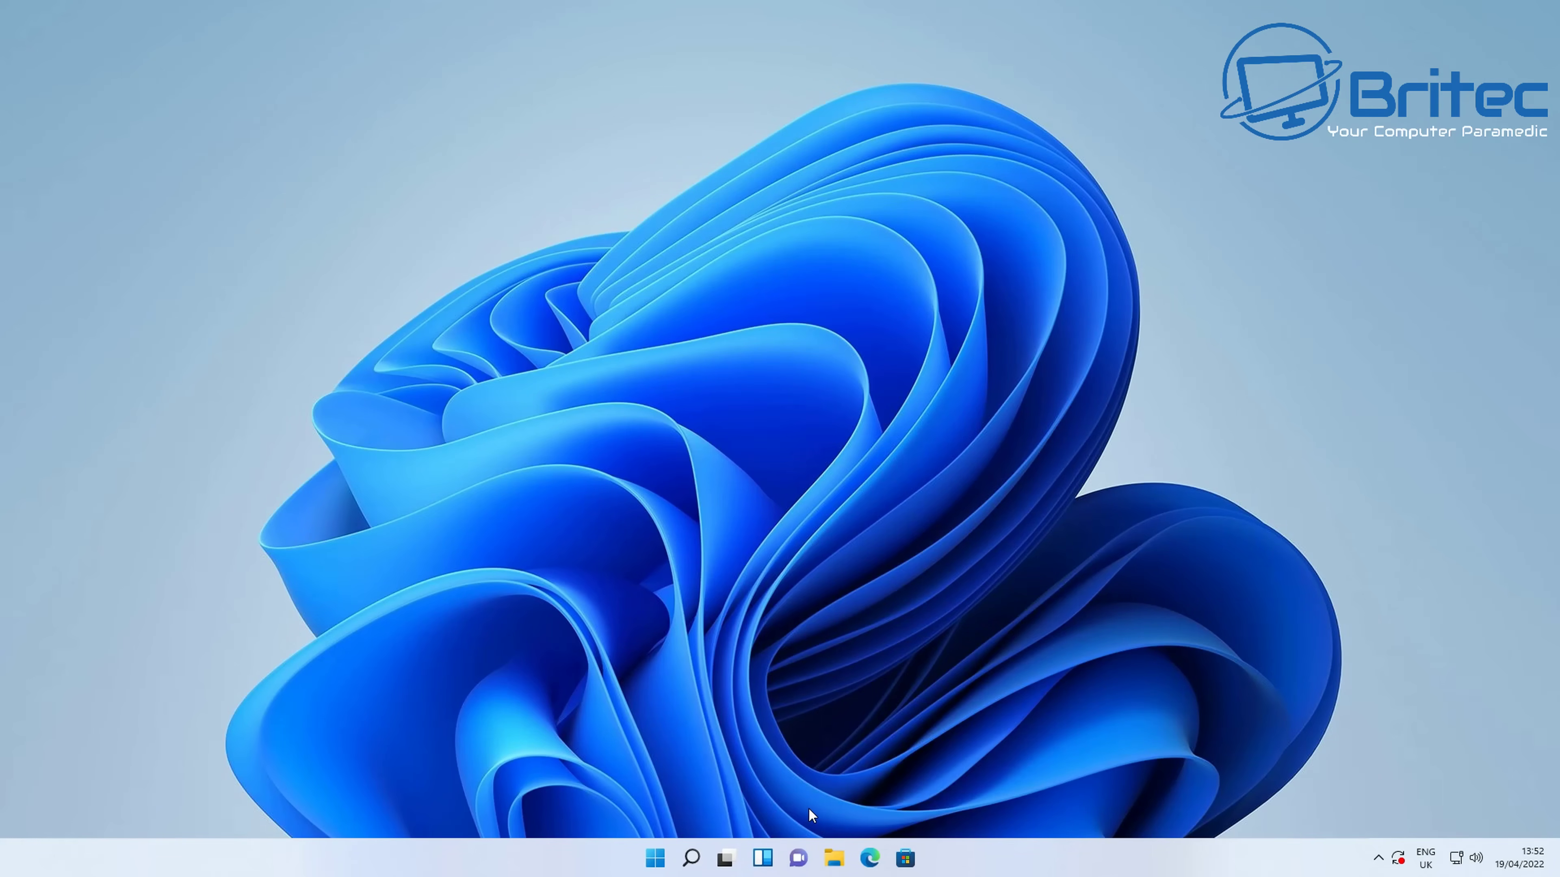
- Search for 'system', launch System Information, and verify its BIOS Mode row reads UEFI
{"action": "left_click", "coordinate": [690, 860]}
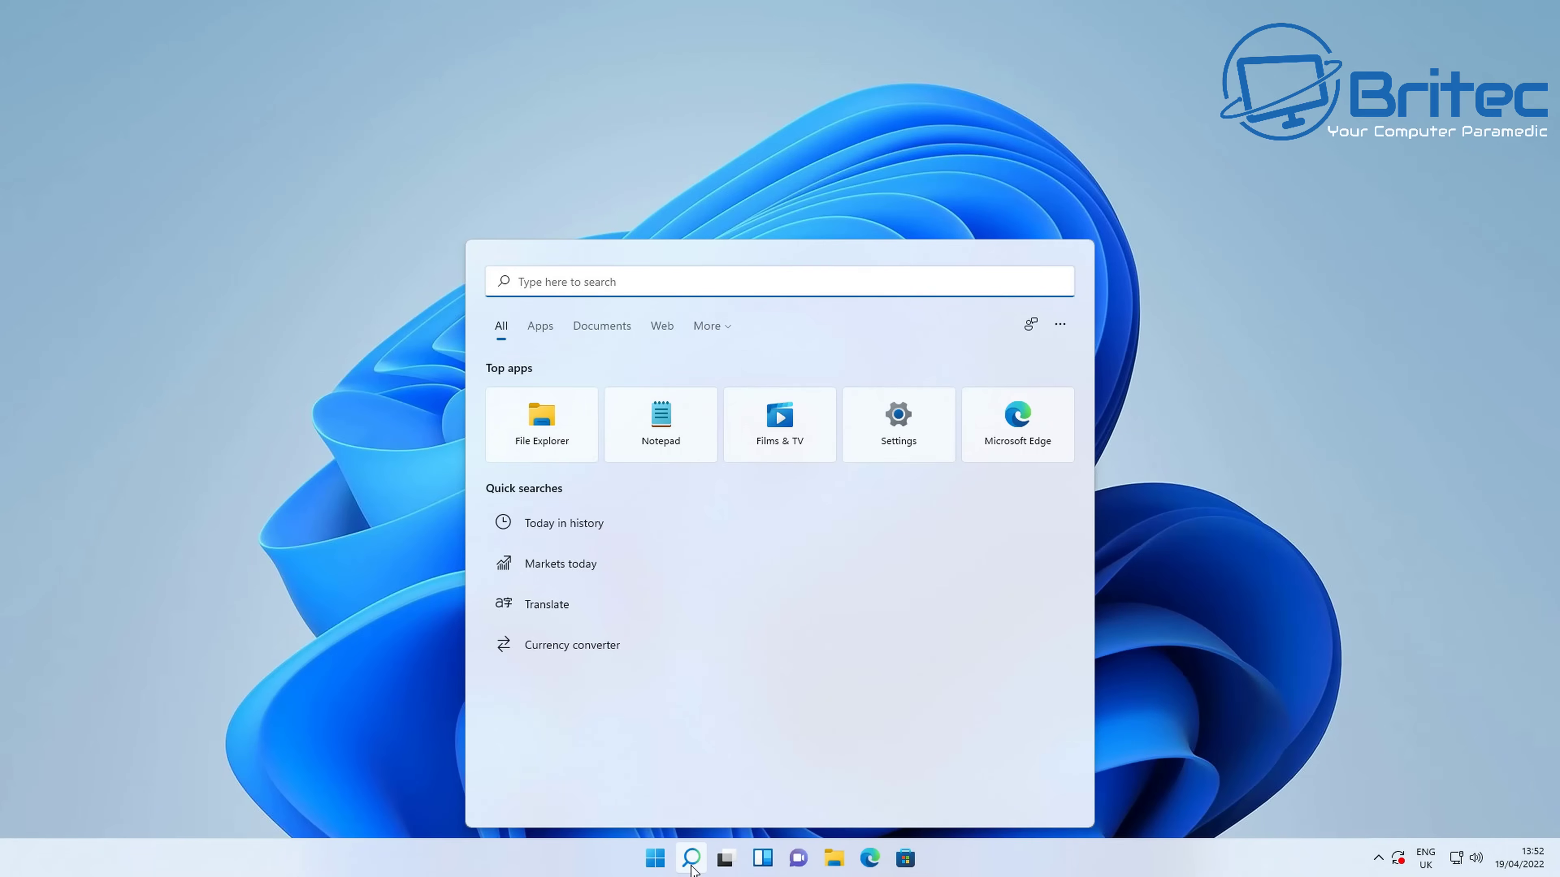
{"action": "type", "text": "sys"}
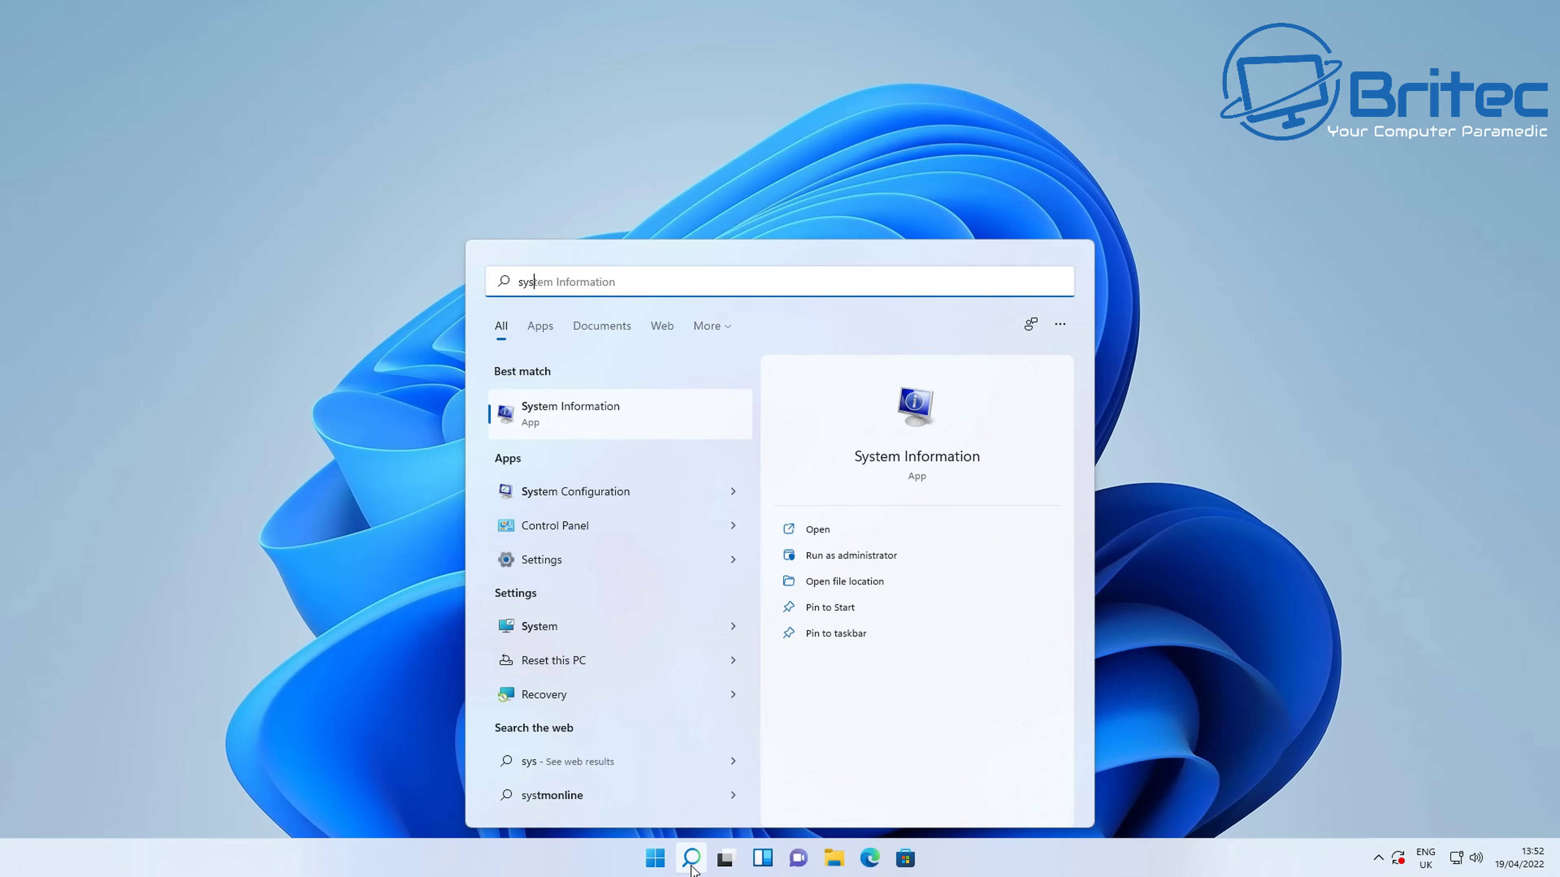
{"action": "type", "text": "tem"}
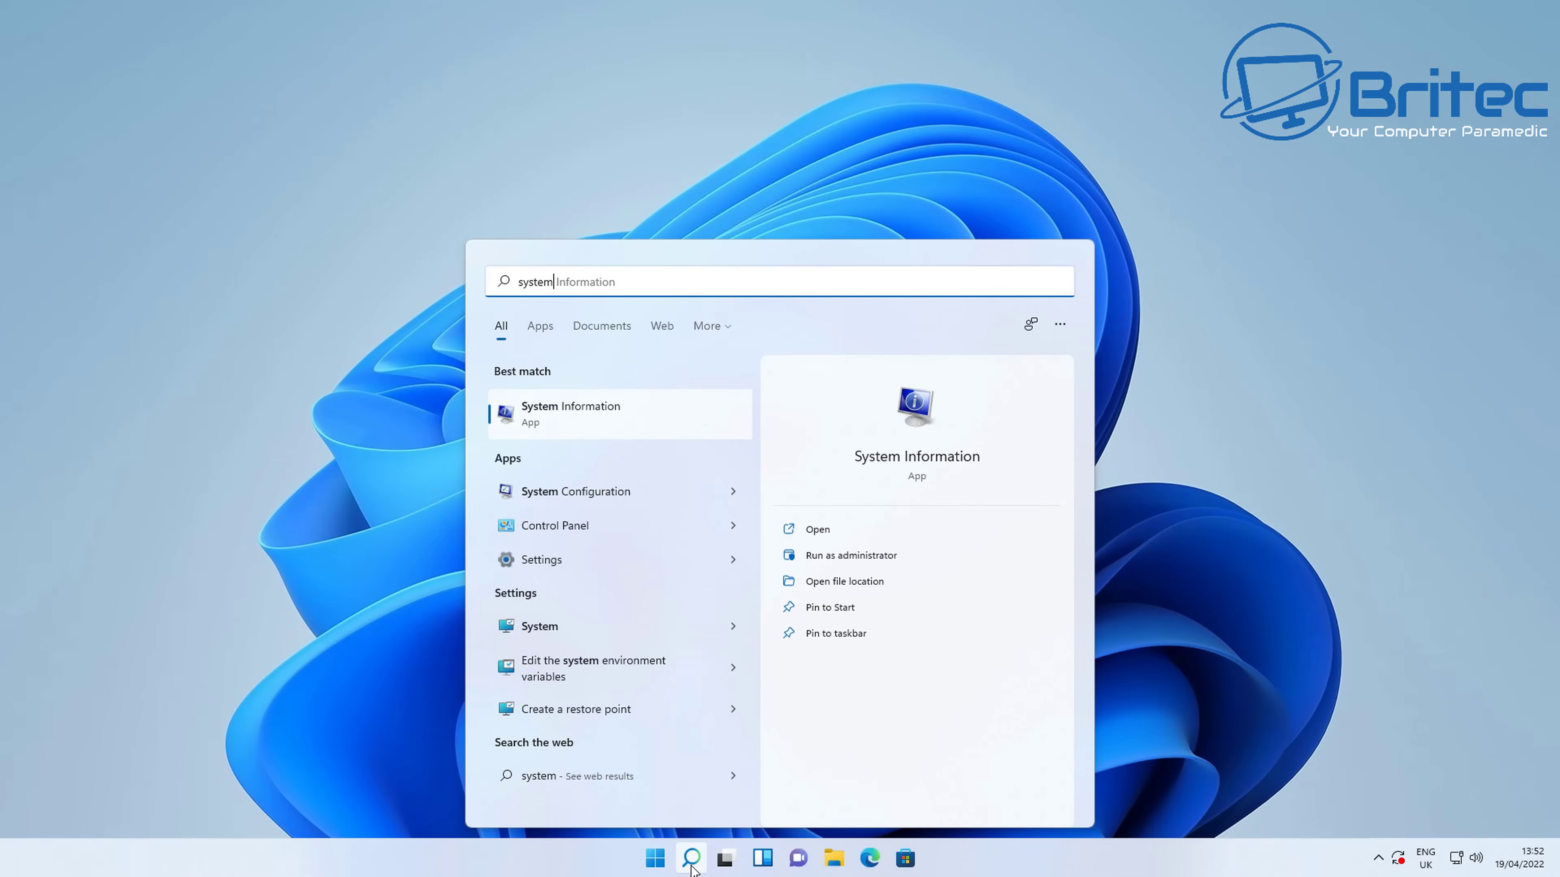
{"action": "left_click", "coordinate": [578, 405]}
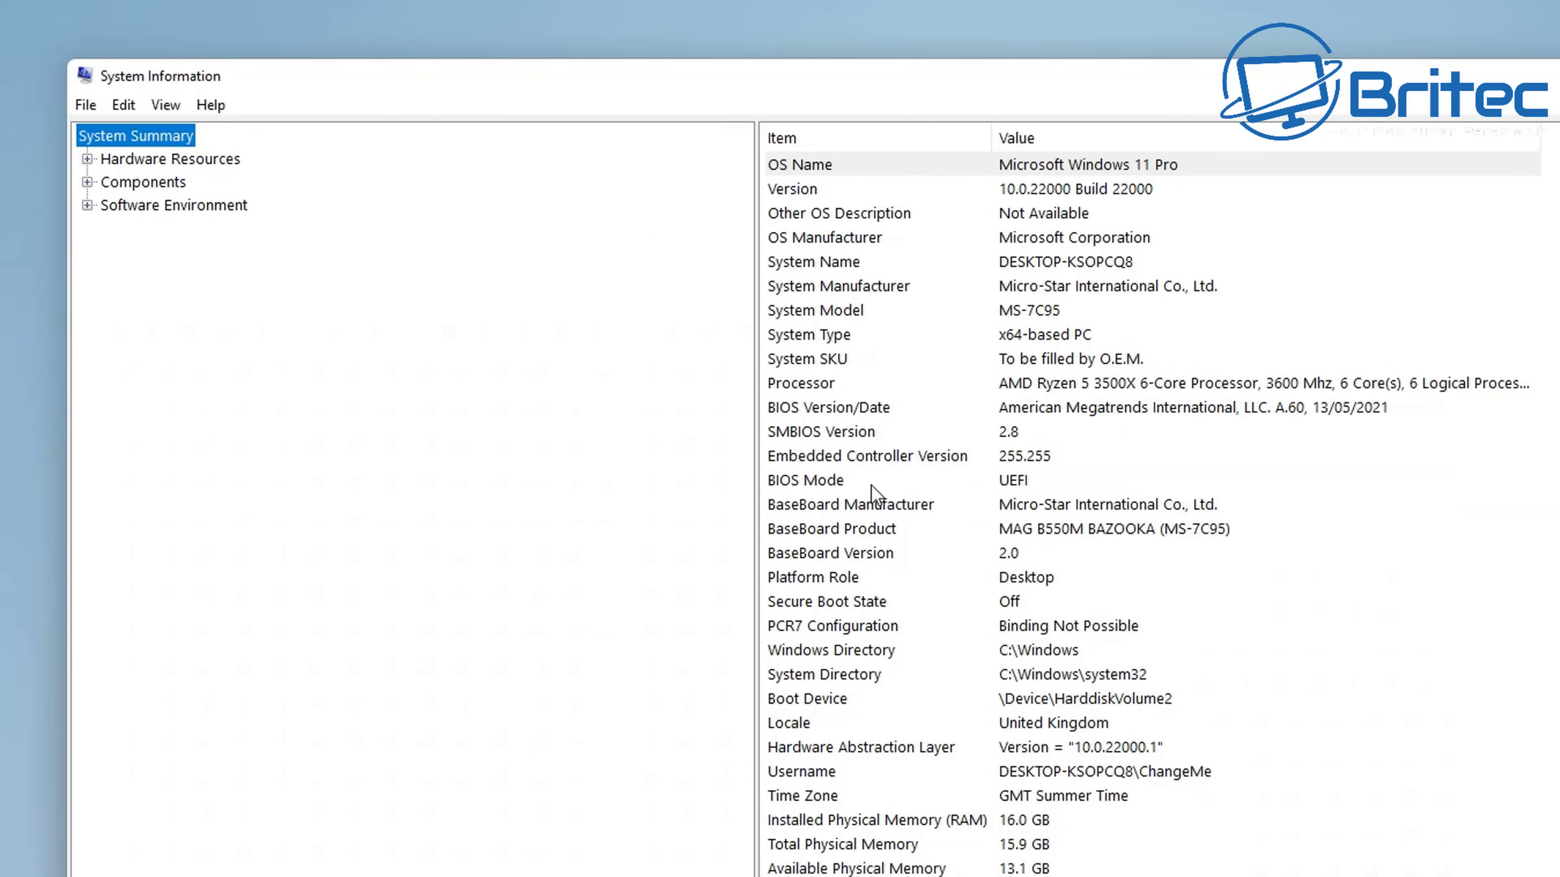
{"action": "left_click", "coordinate": [814, 483]}
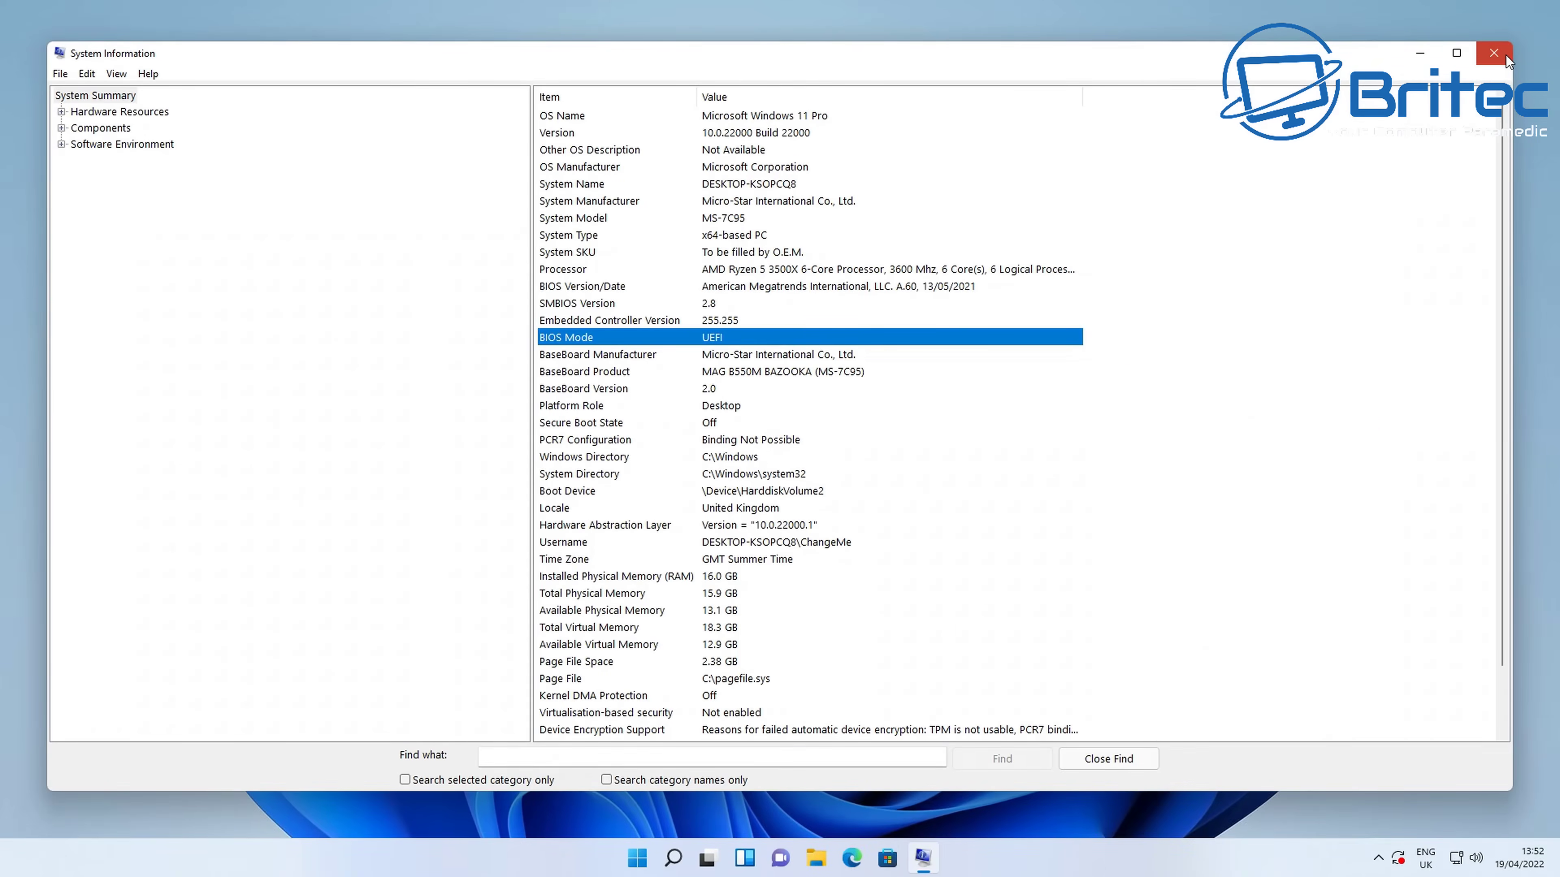
- Close System Information and bring up Settings on the System > Recovery page
{"action": "left_click", "coordinate": [1494, 53]}
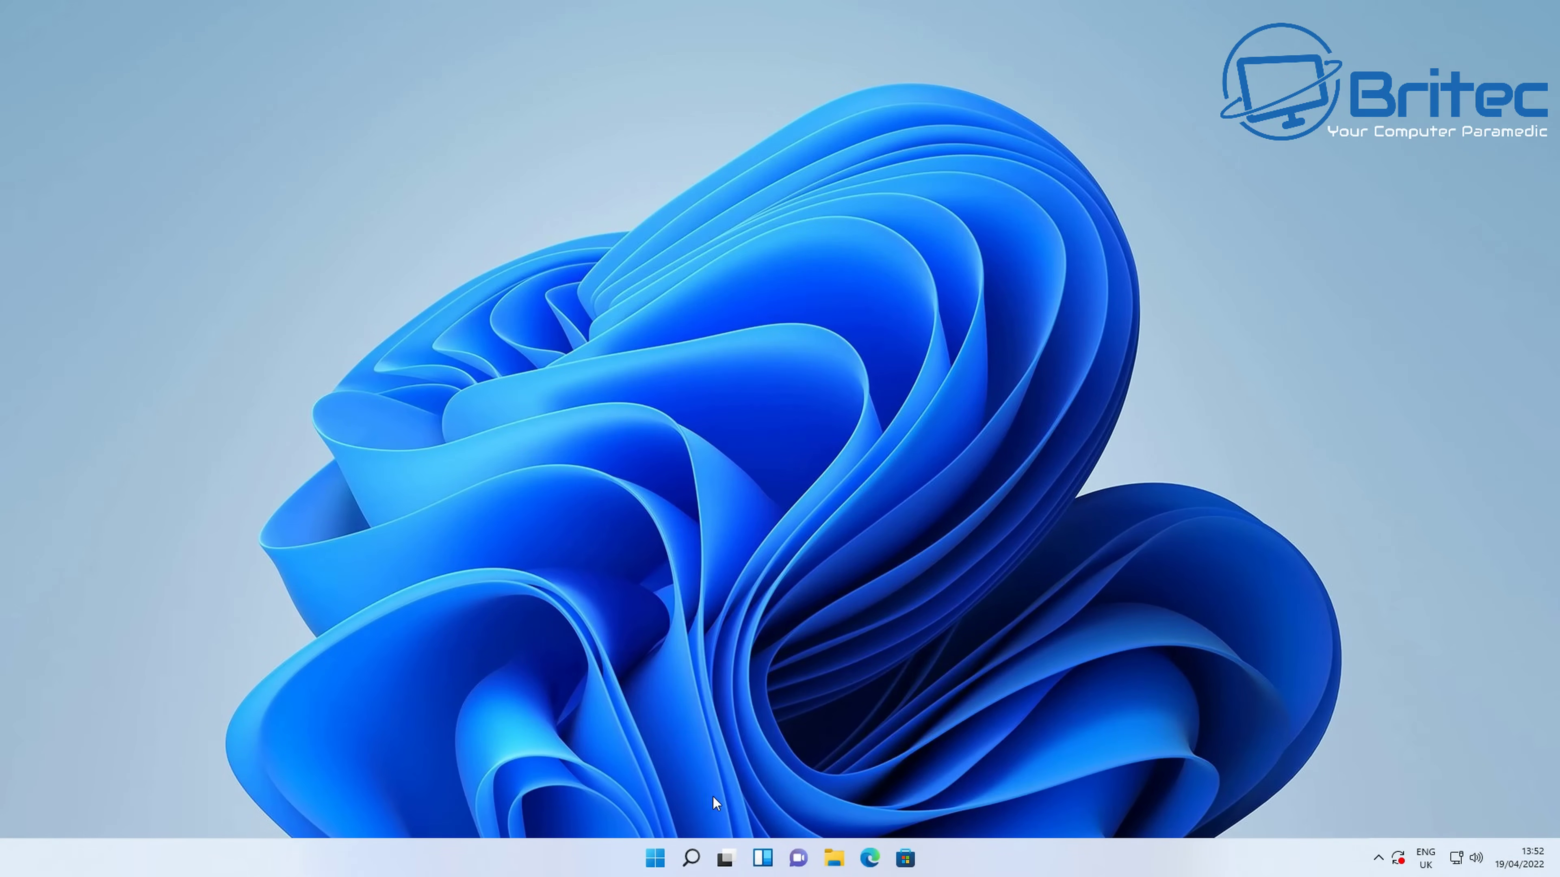
{"action": "left_click", "coordinate": [655, 858]}
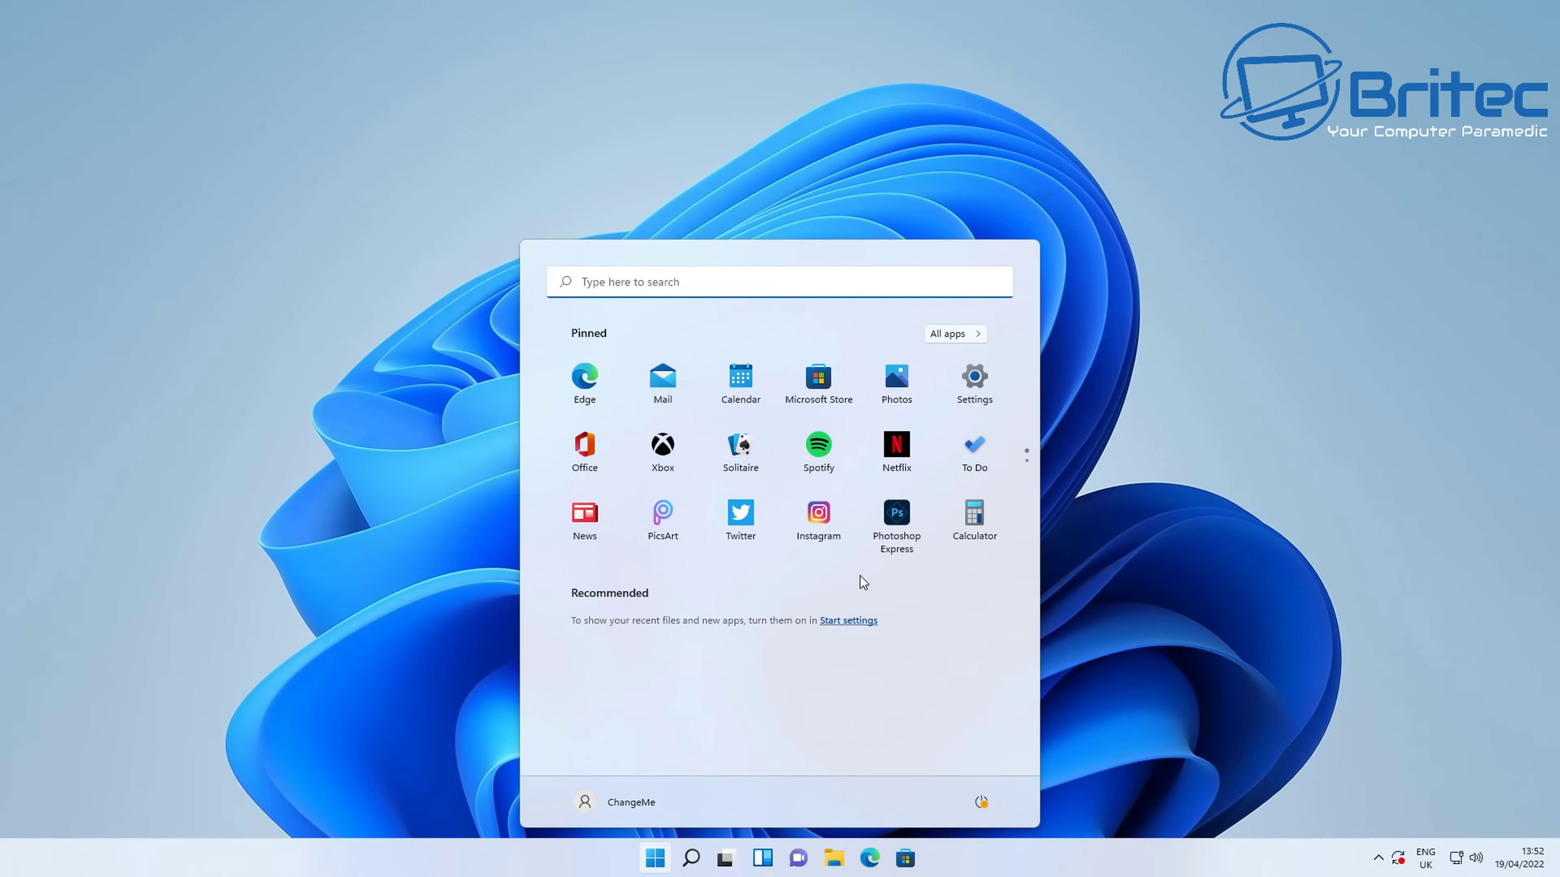
{"action": "left_click", "coordinate": [975, 377]}
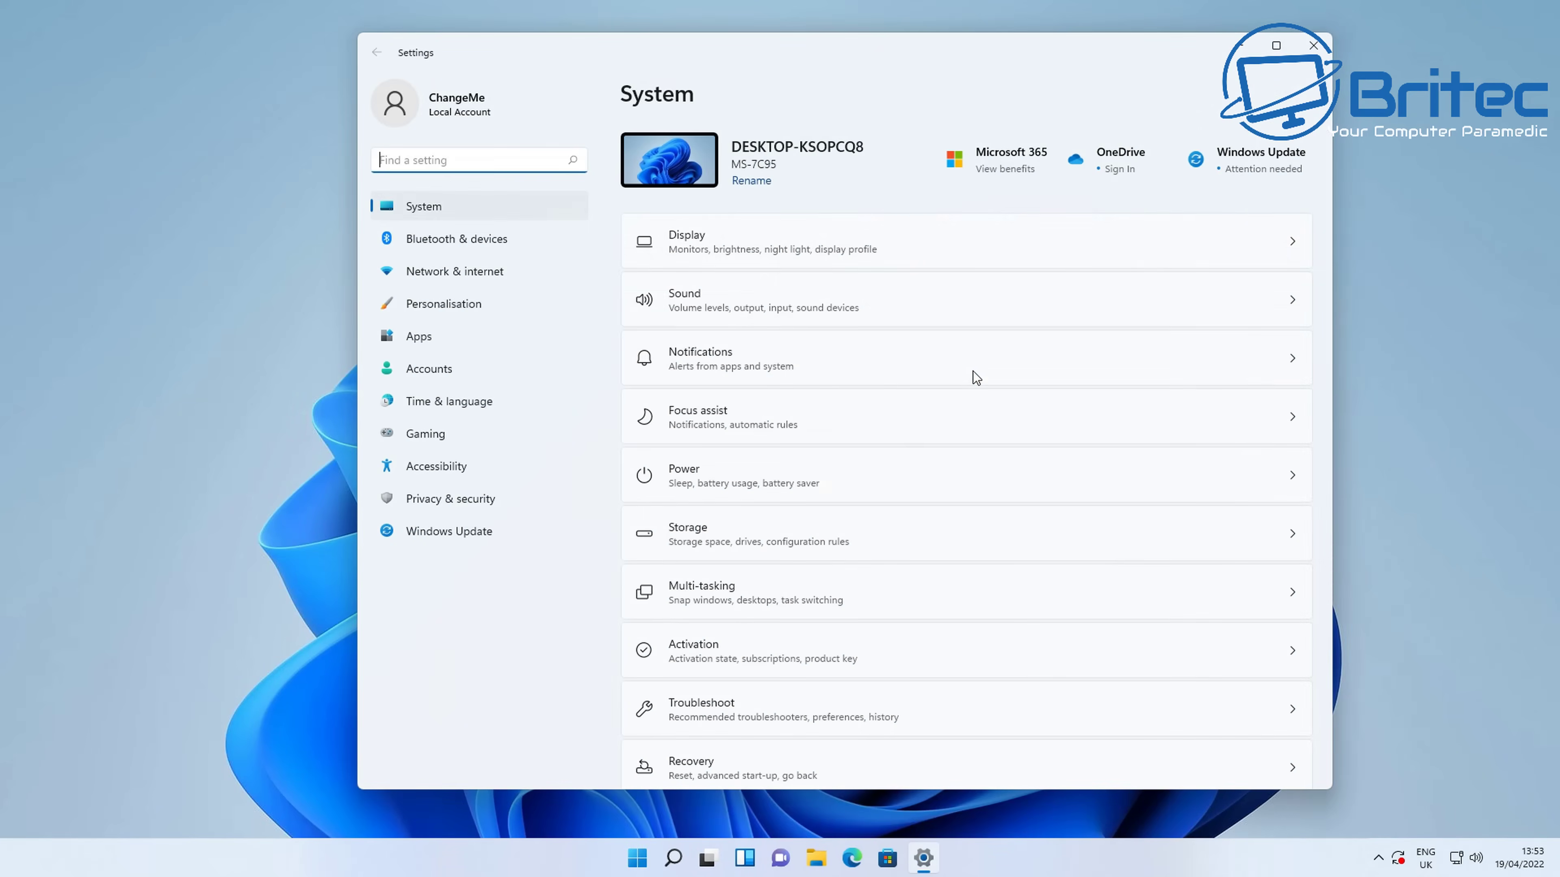
{"action": "left_click_drag", "start_coordinate": [879, 46], "coordinate": [809, 52]}
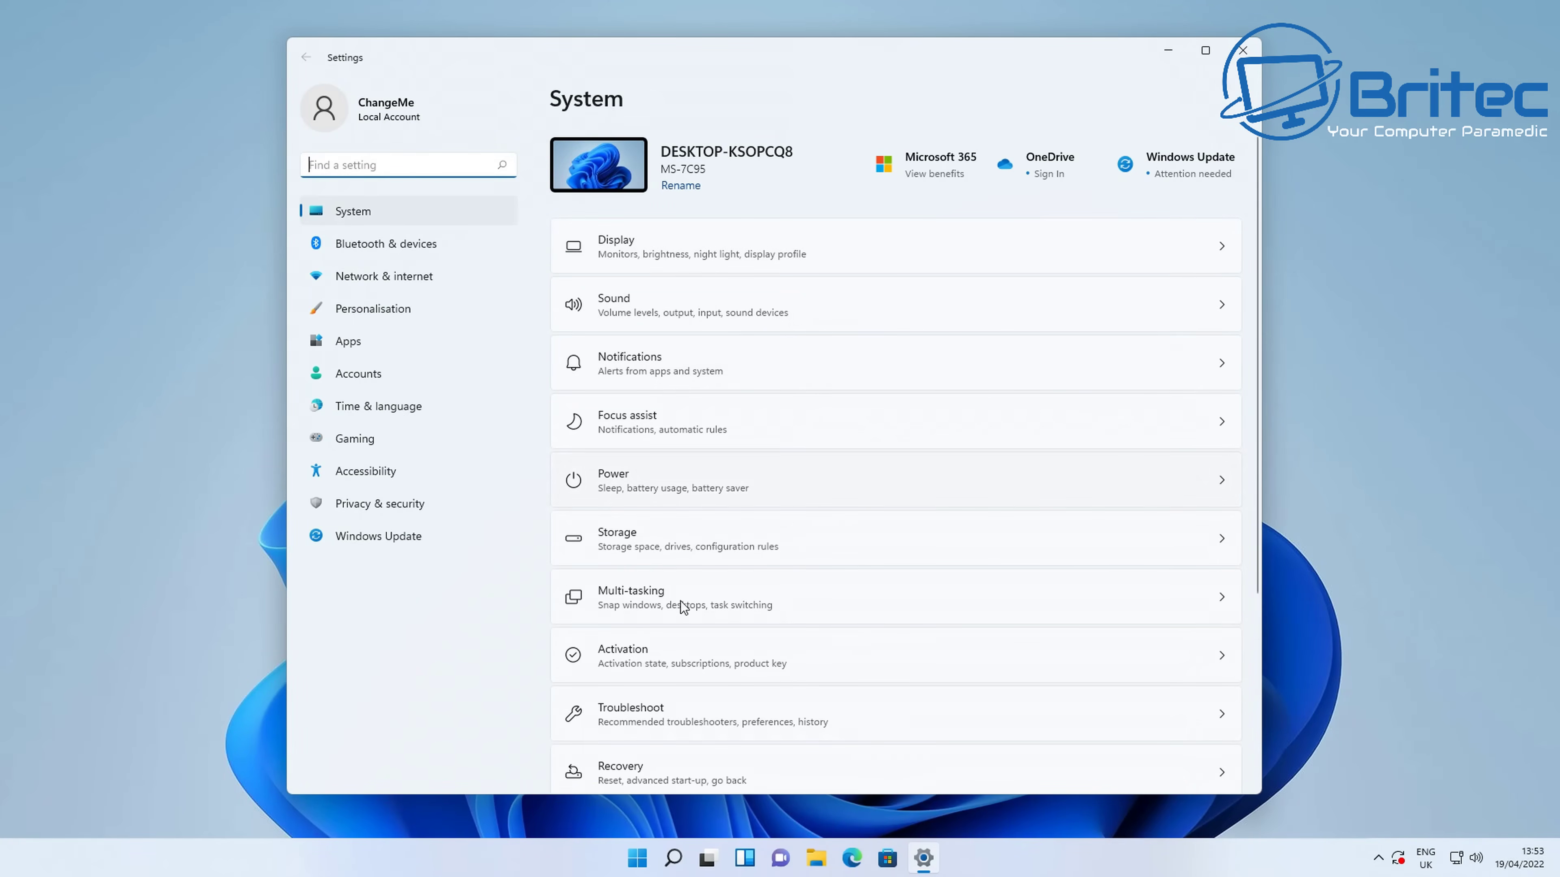
{"action": "scroll", "coordinate": [690, 646], "scroll_direction": "down", "scroll_amount": 3}
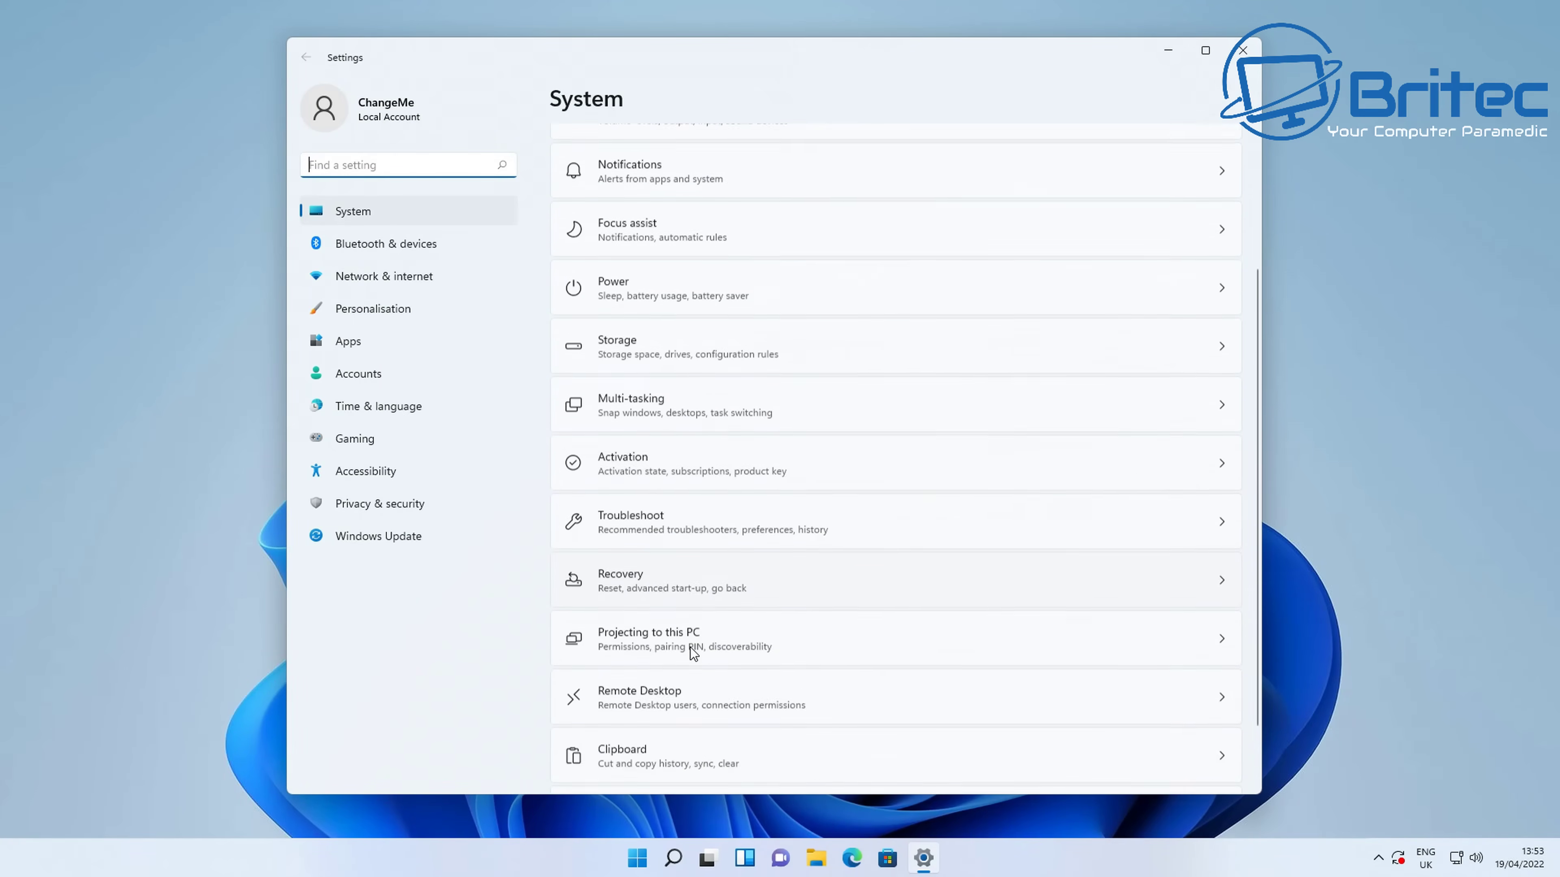
{"action": "left_click", "coordinate": [396, 215]}
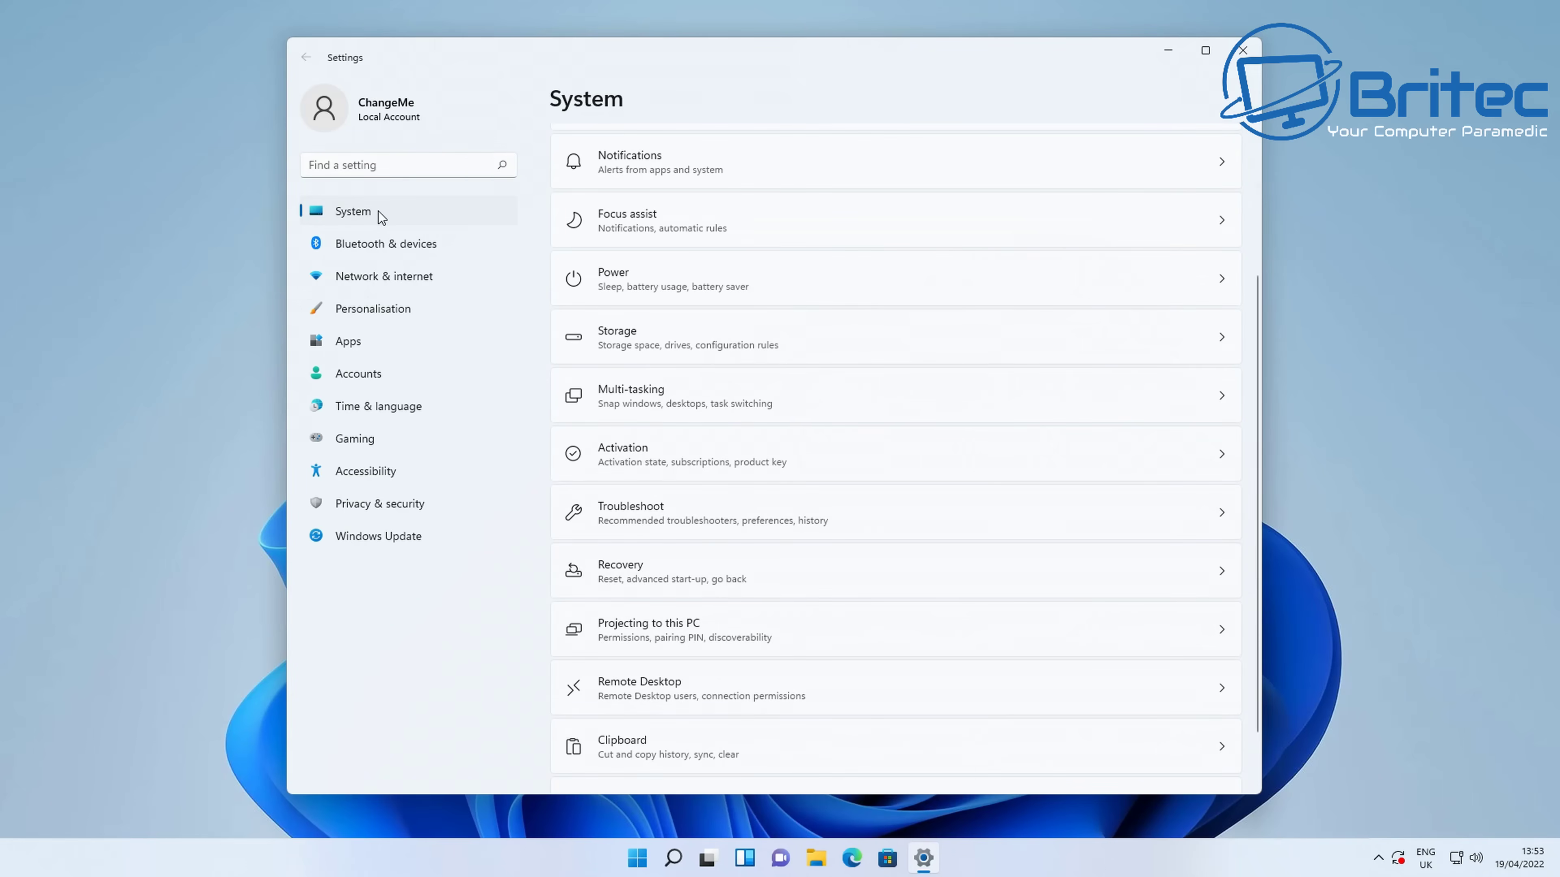
{"action": "left_click", "coordinate": [705, 578]}
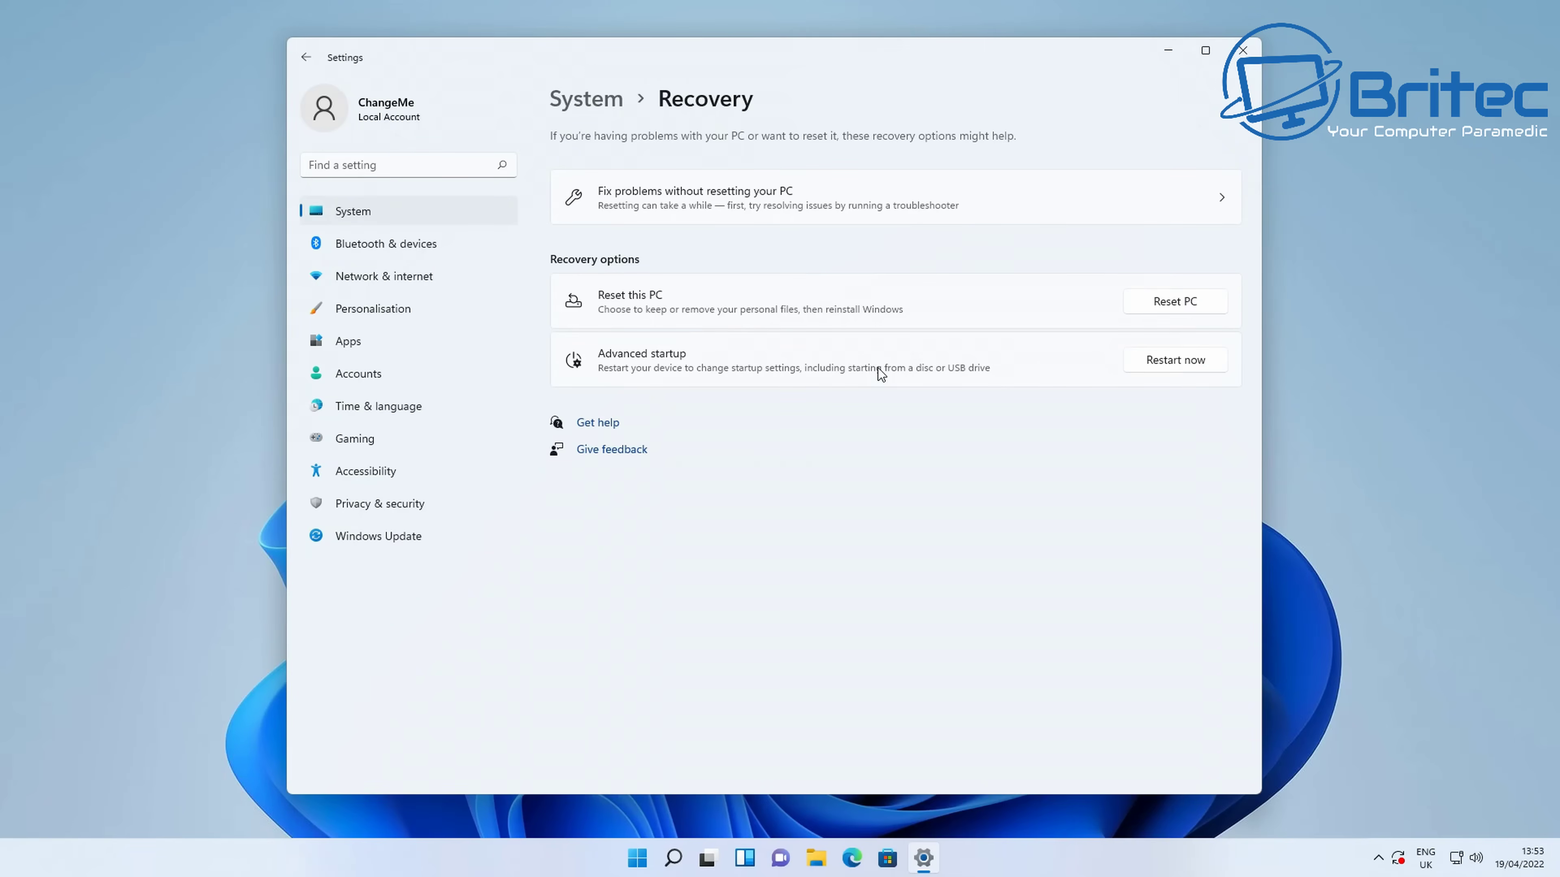
- Restart into advanced start-up and pick Troubleshoot > Advanced options > UEFI Firmware Settings
{"action": "left_click", "coordinate": [1213, 366]}
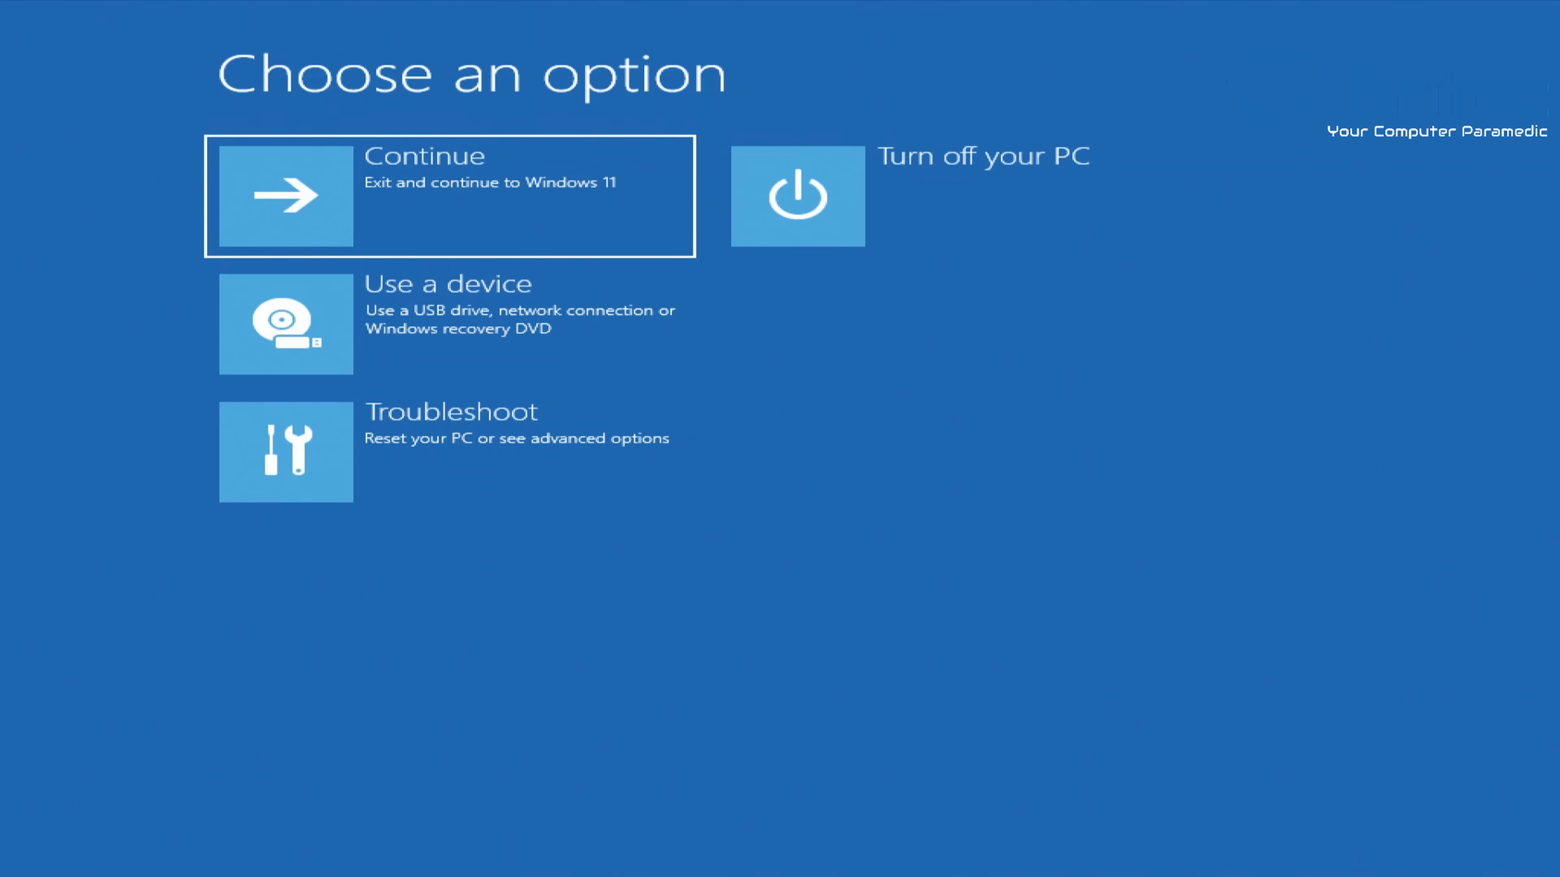
{"action": "key", "text": "Down"}
{"action": "key", "text": "Down"}
{"action": "key", "text": "Return"}
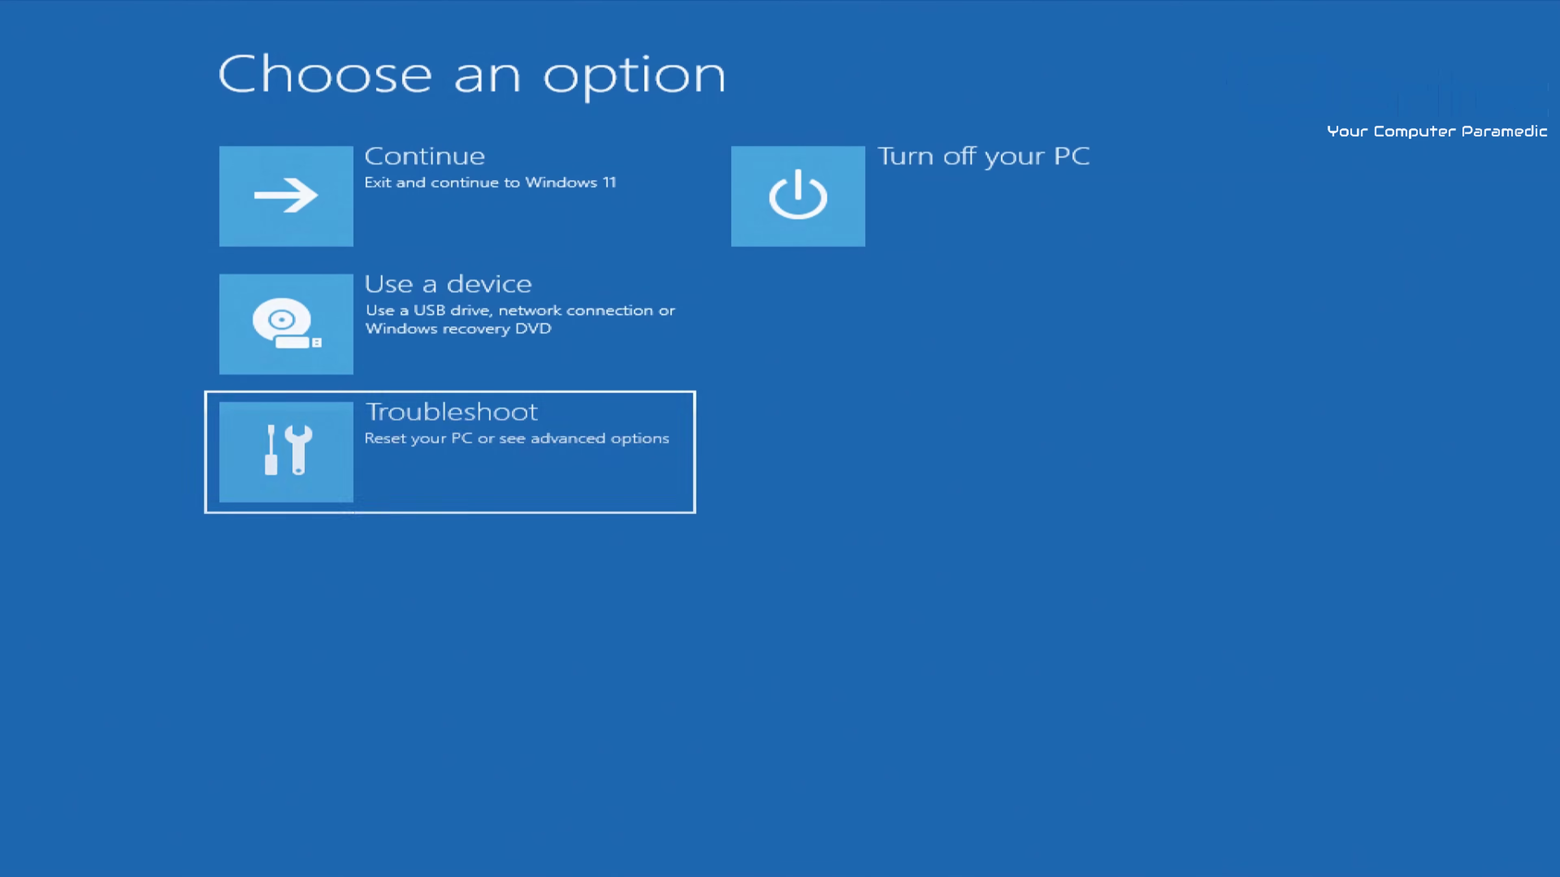
{"action": "key", "text": "Down"}
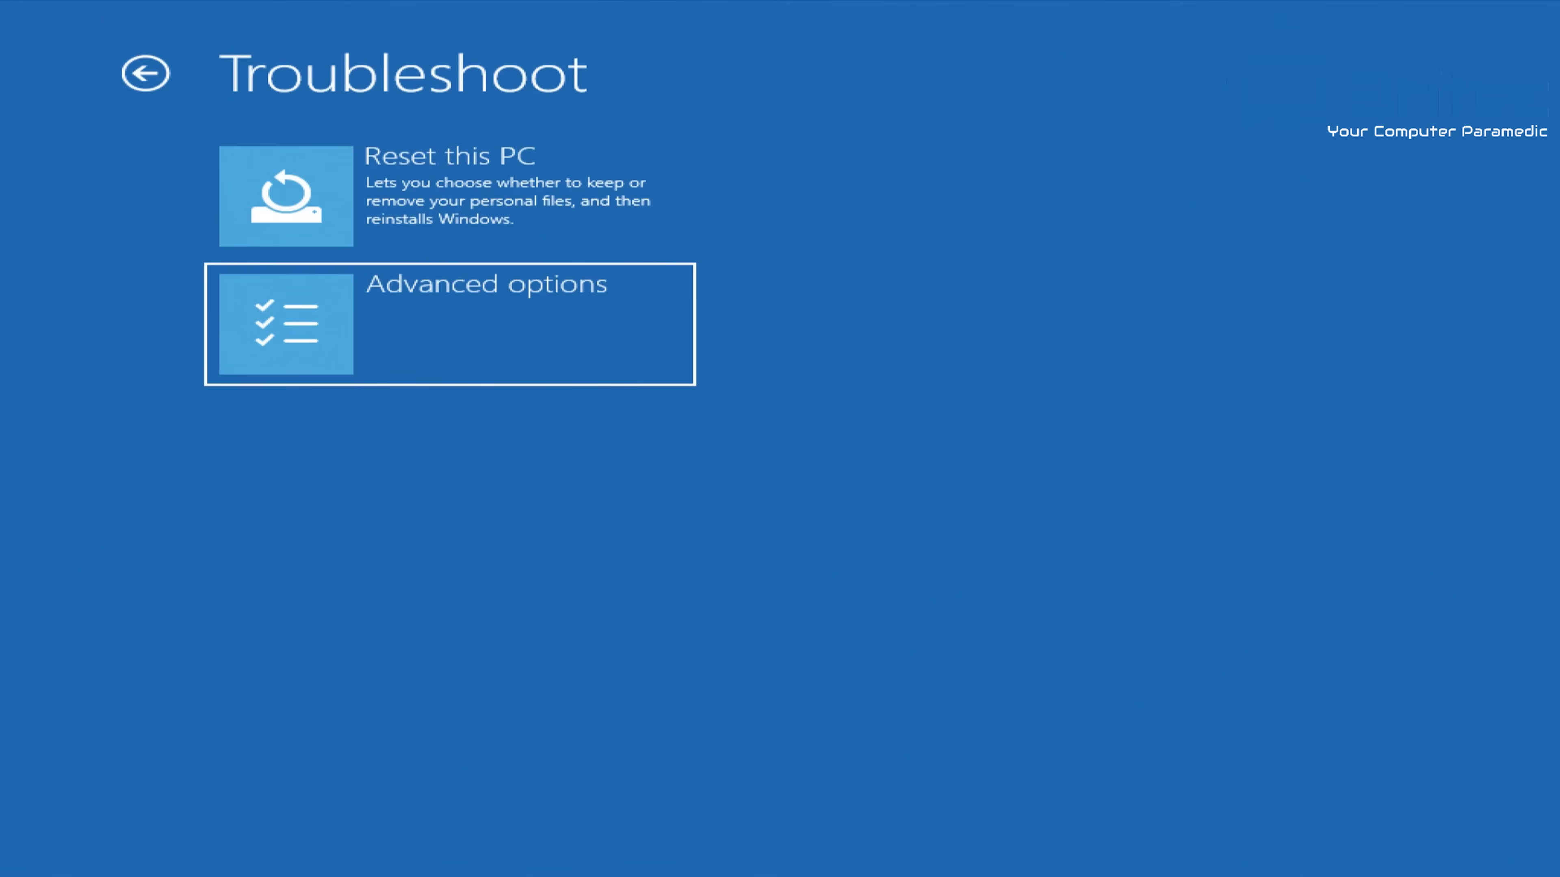
{"action": "key", "text": "Return"}
{"action": "key", "text": "Down"}
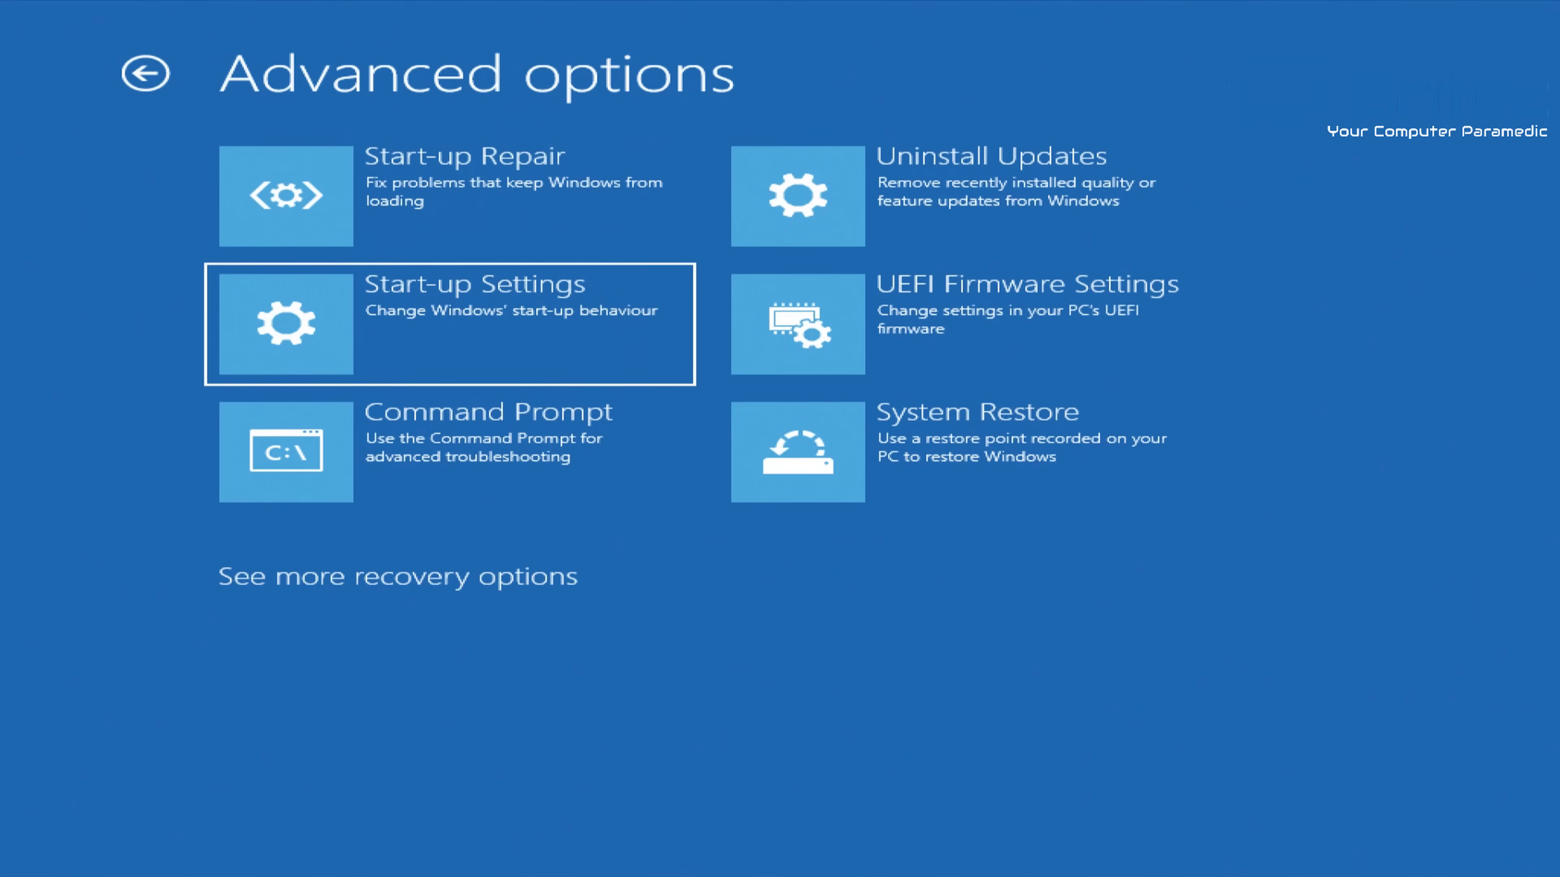
{"action": "key", "text": "Right"}
{"action": "key", "text": "Return"}
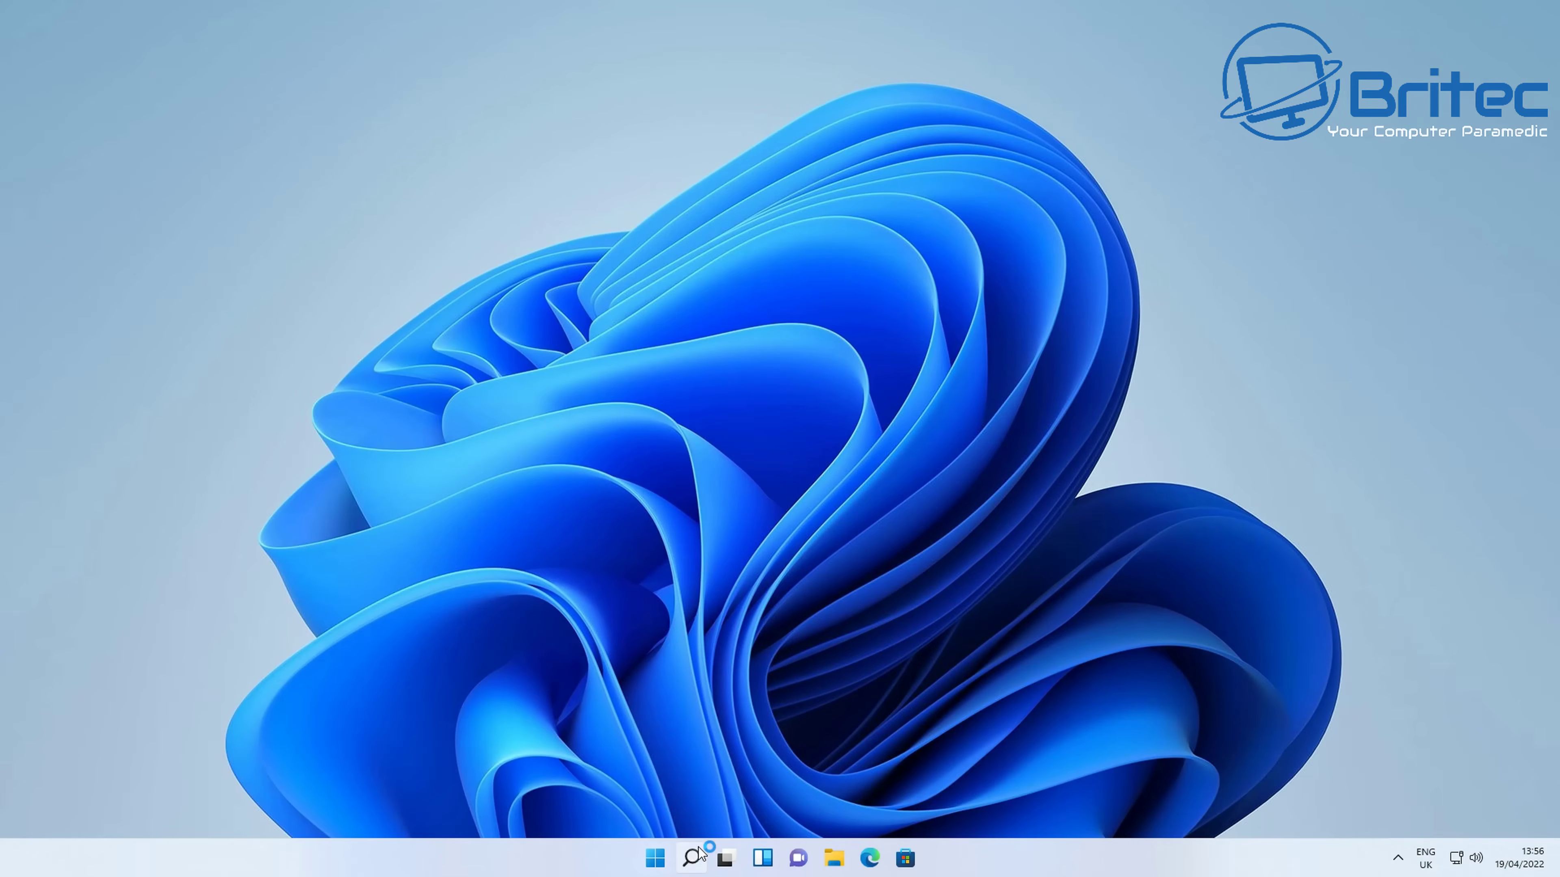
- Launch Command Prompt from search and enter shutdown /r /o /f /t 00
{"action": "left_click", "coordinate": [691, 860]}
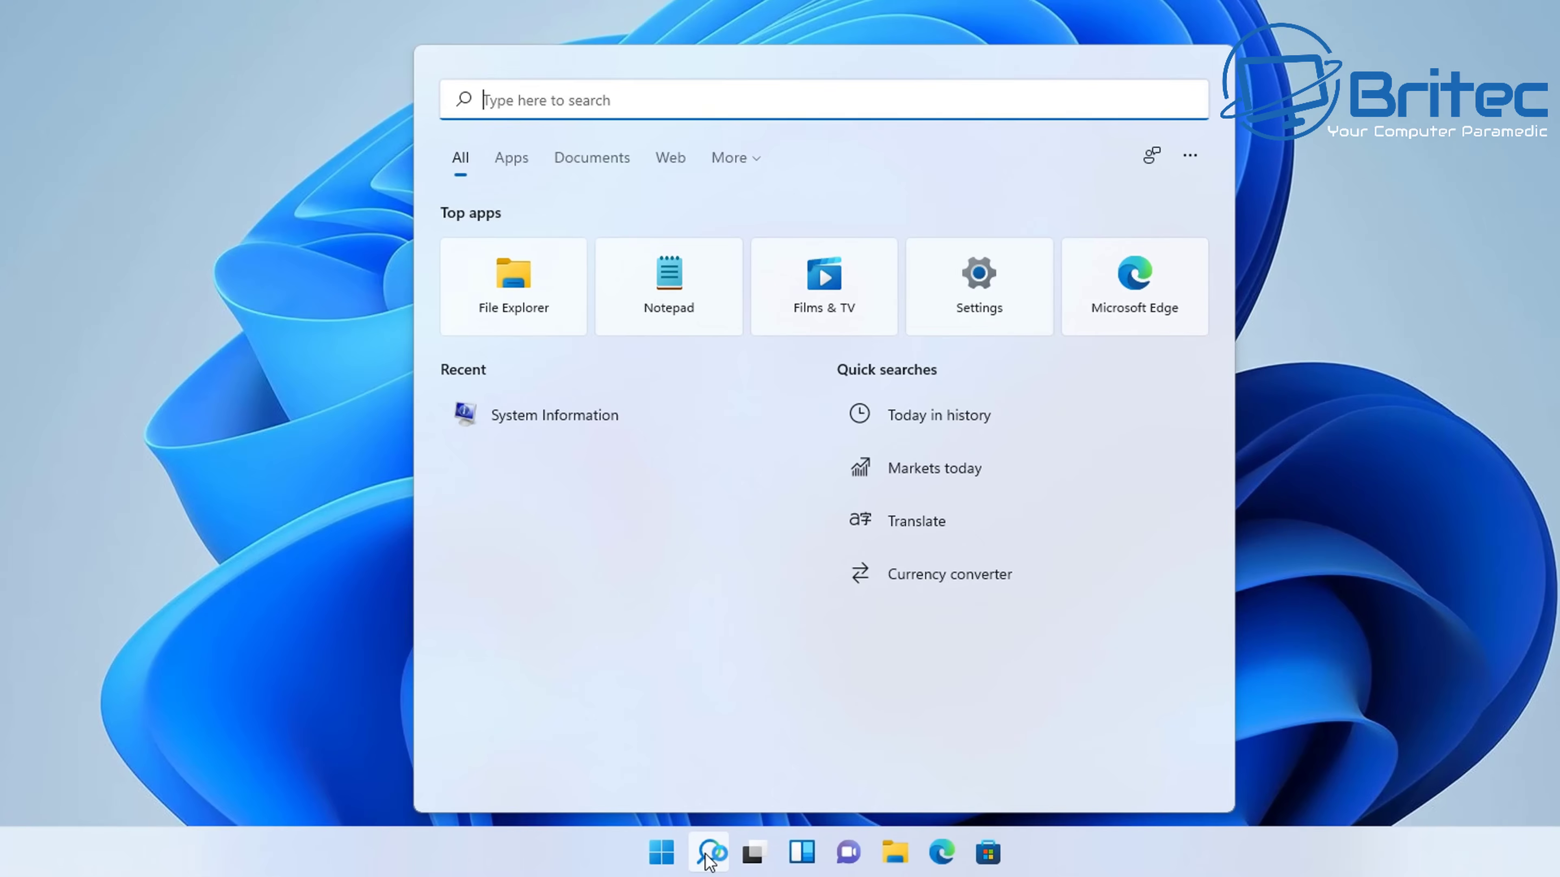
{"action": "type", "text": "xmd"}
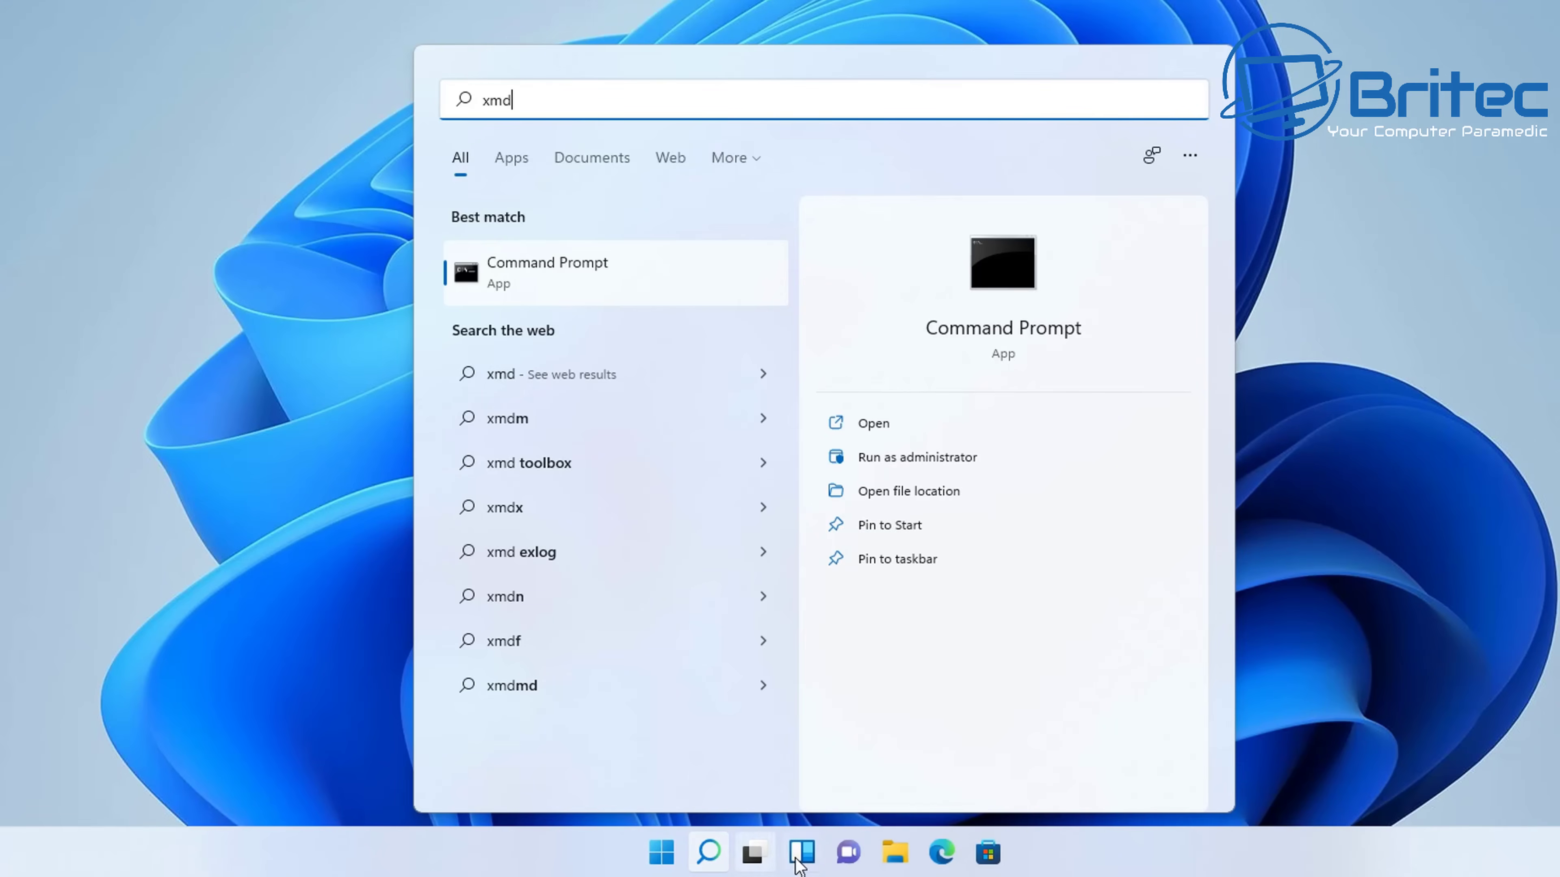
{"action": "left_click", "coordinate": [649, 278]}
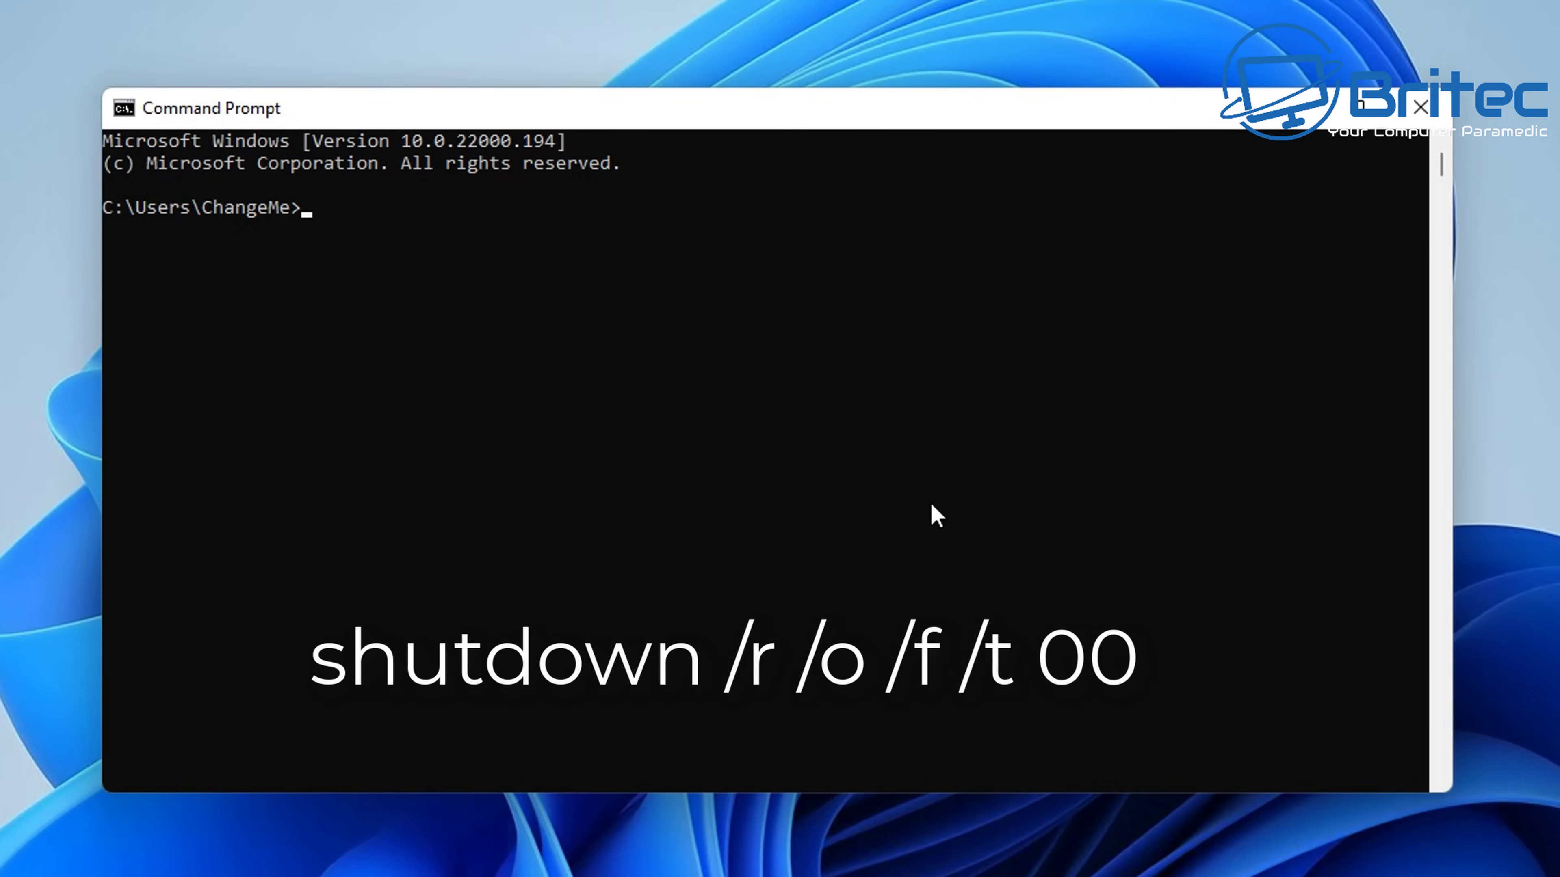
{"action": "type", "text": "shutdown /r /o /"}
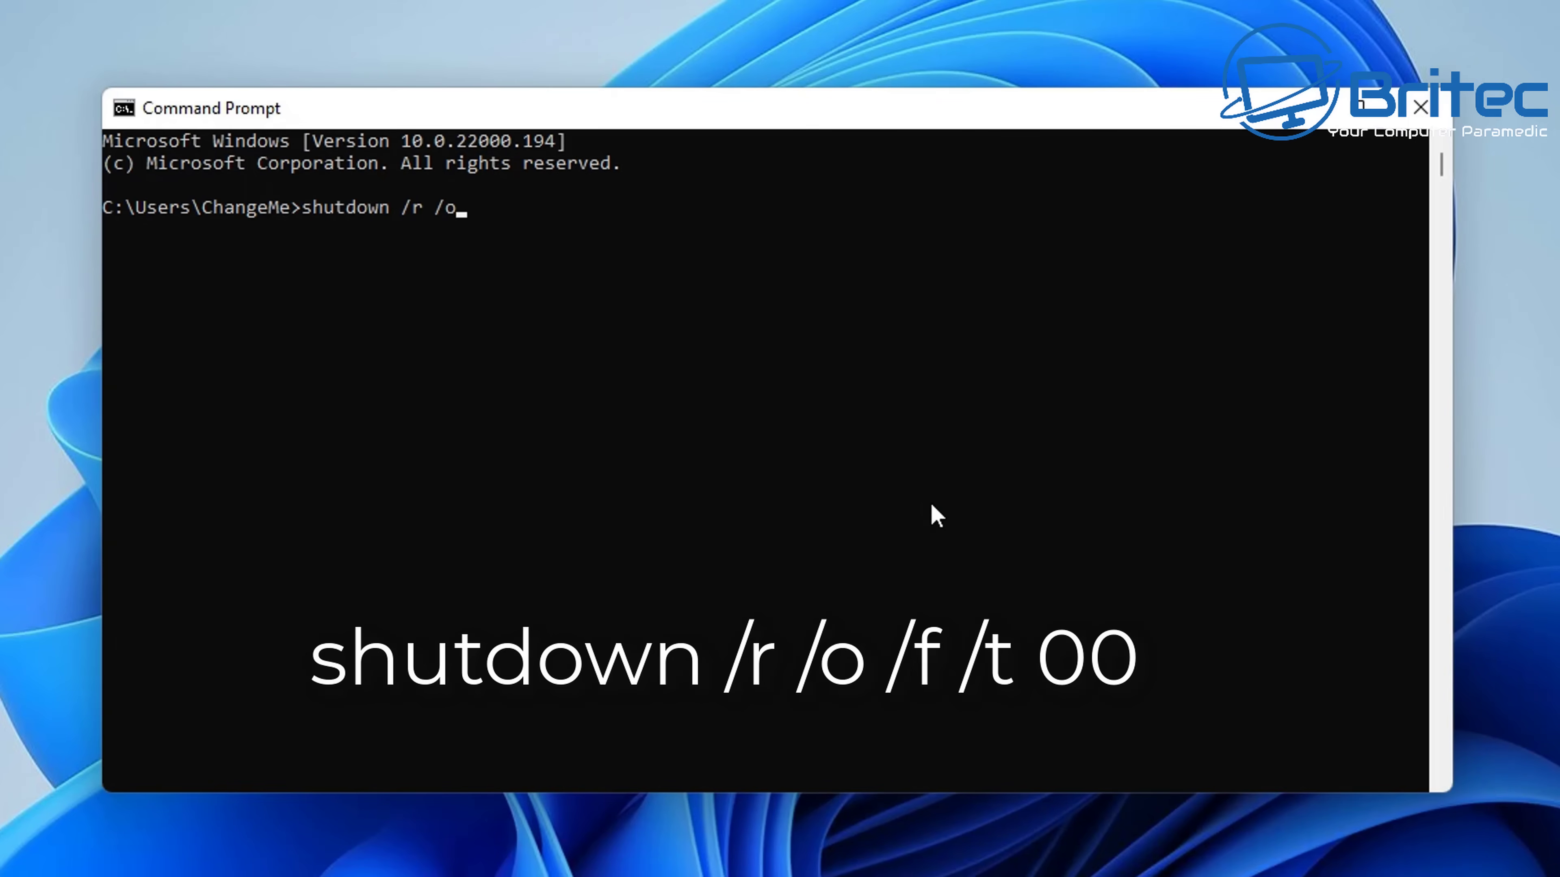
{"action": "type", "text": "f /t 00"}
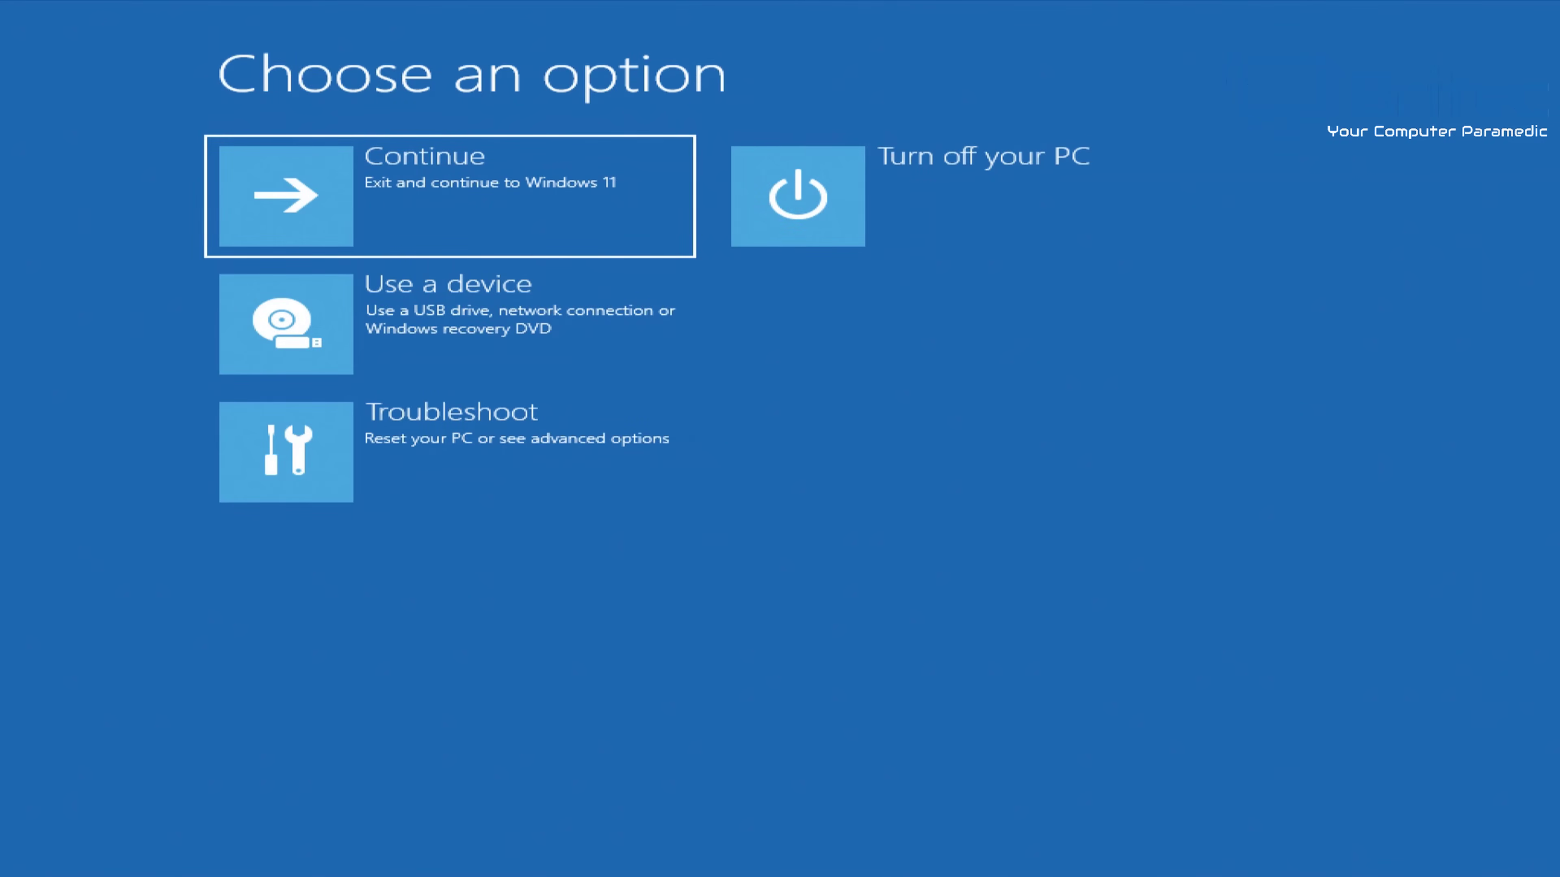
- With arrow keys, go through Troubleshoot and Advanced options to UEFI Firmware Settings
{"action": "key", "text": "Down"}
{"action": "key", "text": "Down"}
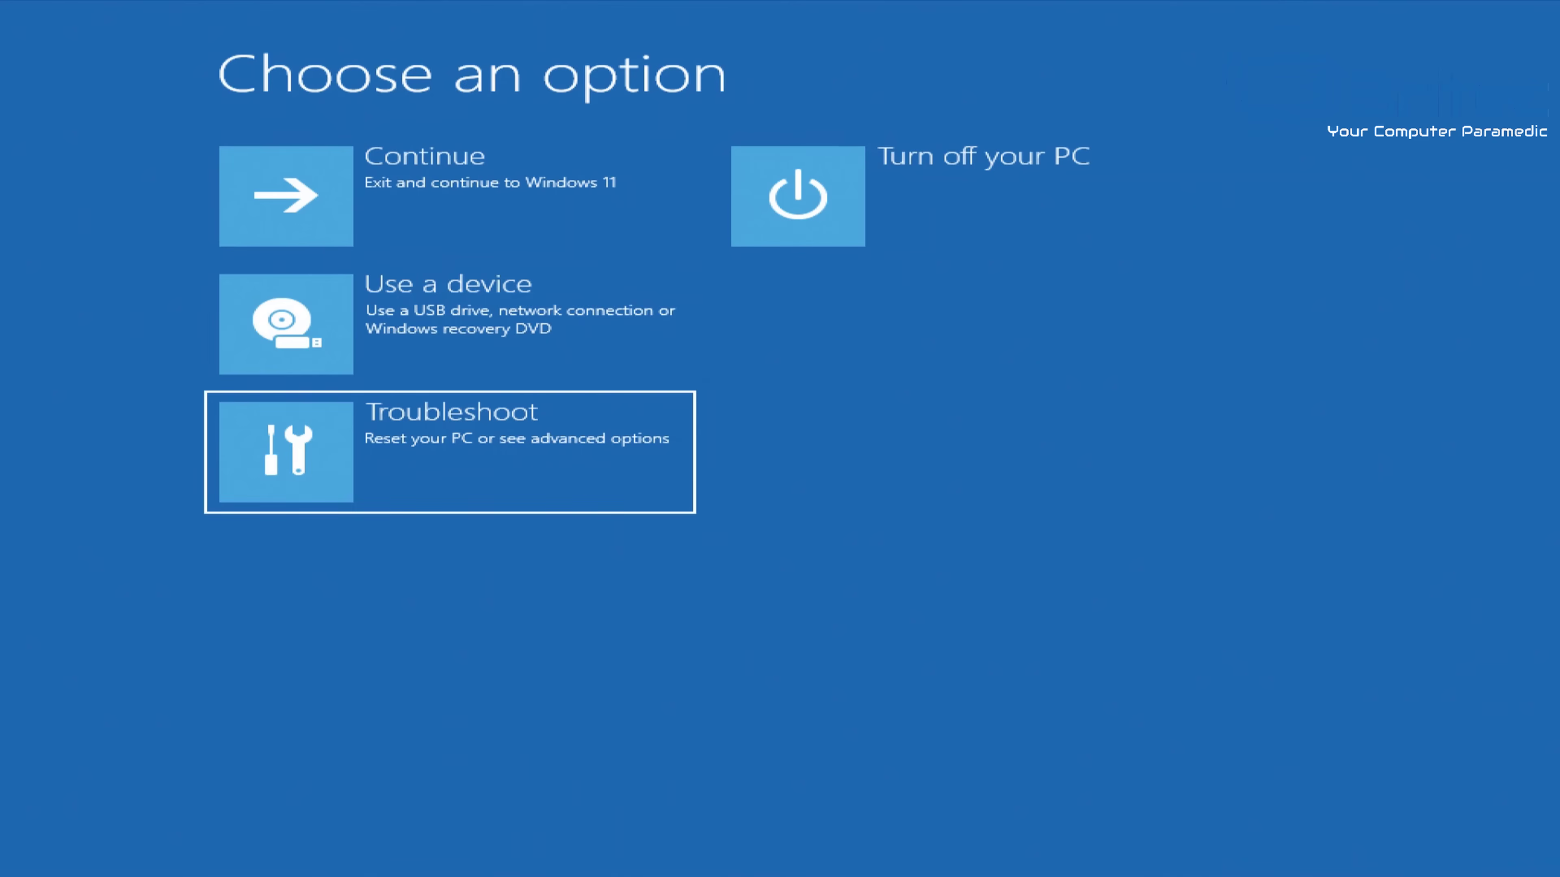
{"action": "key", "text": "Return"}
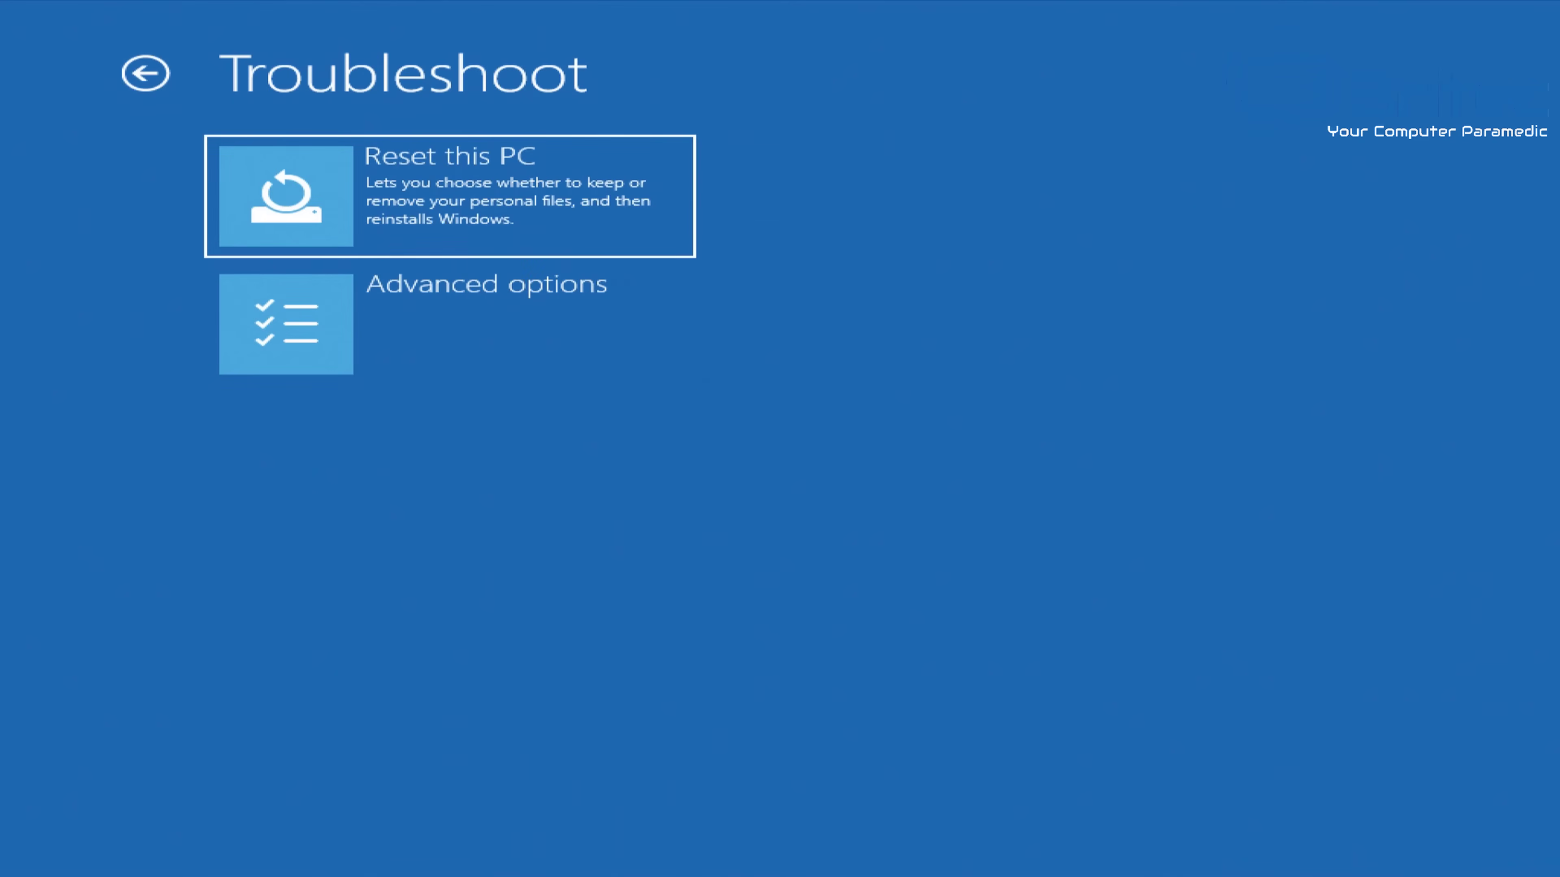
{"action": "key", "text": "Down"}
{"action": "key", "text": "Return"}
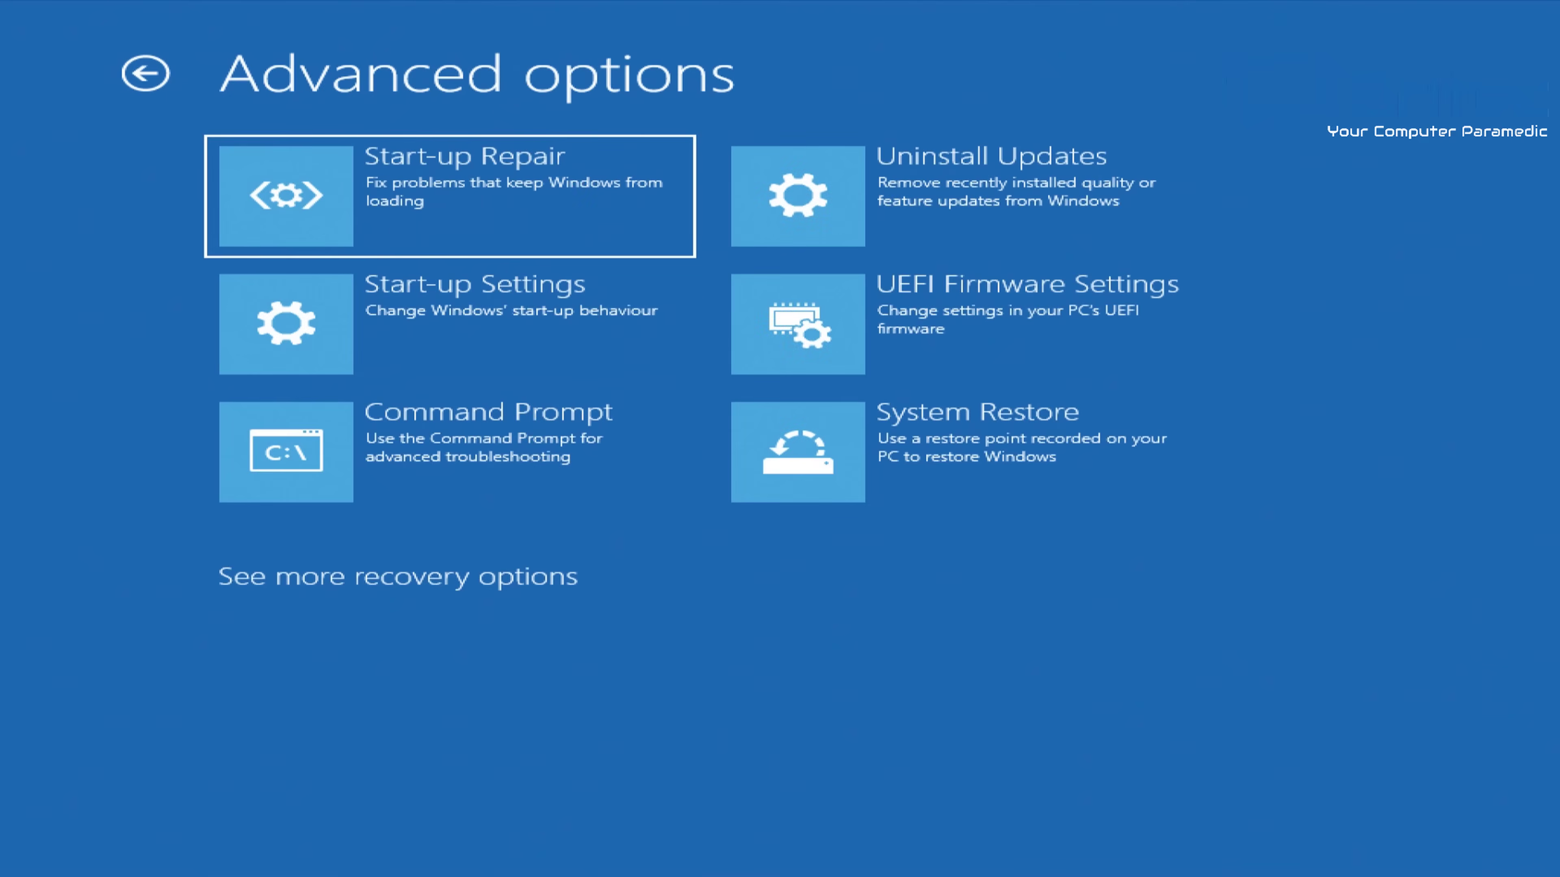
{"action": "key", "text": "Down"}
{"action": "key", "text": "Right"}
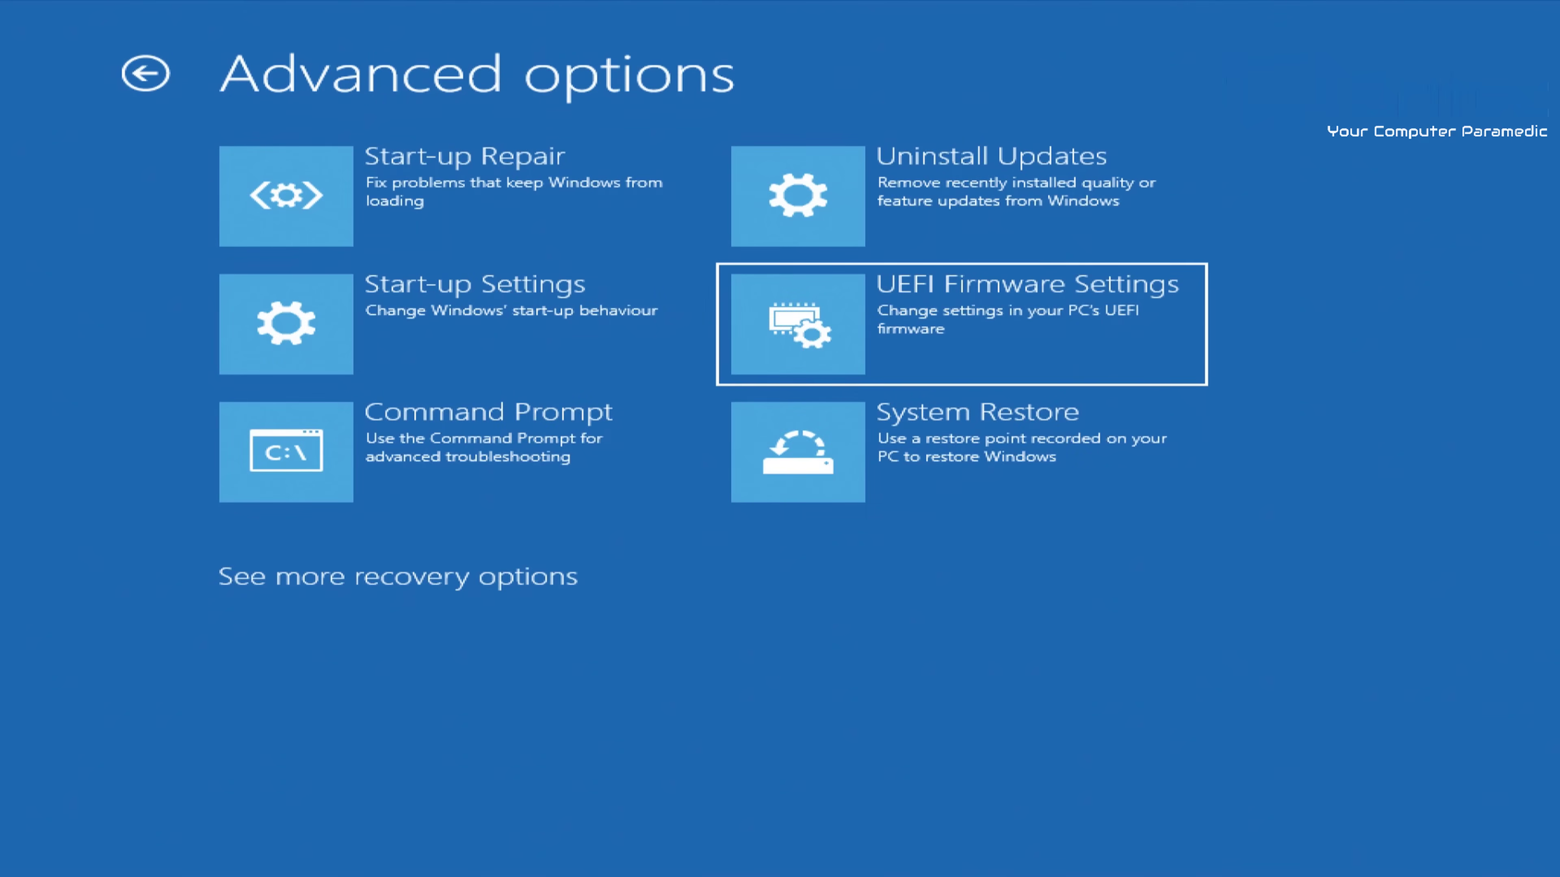
{"action": "key", "text": "Return"}
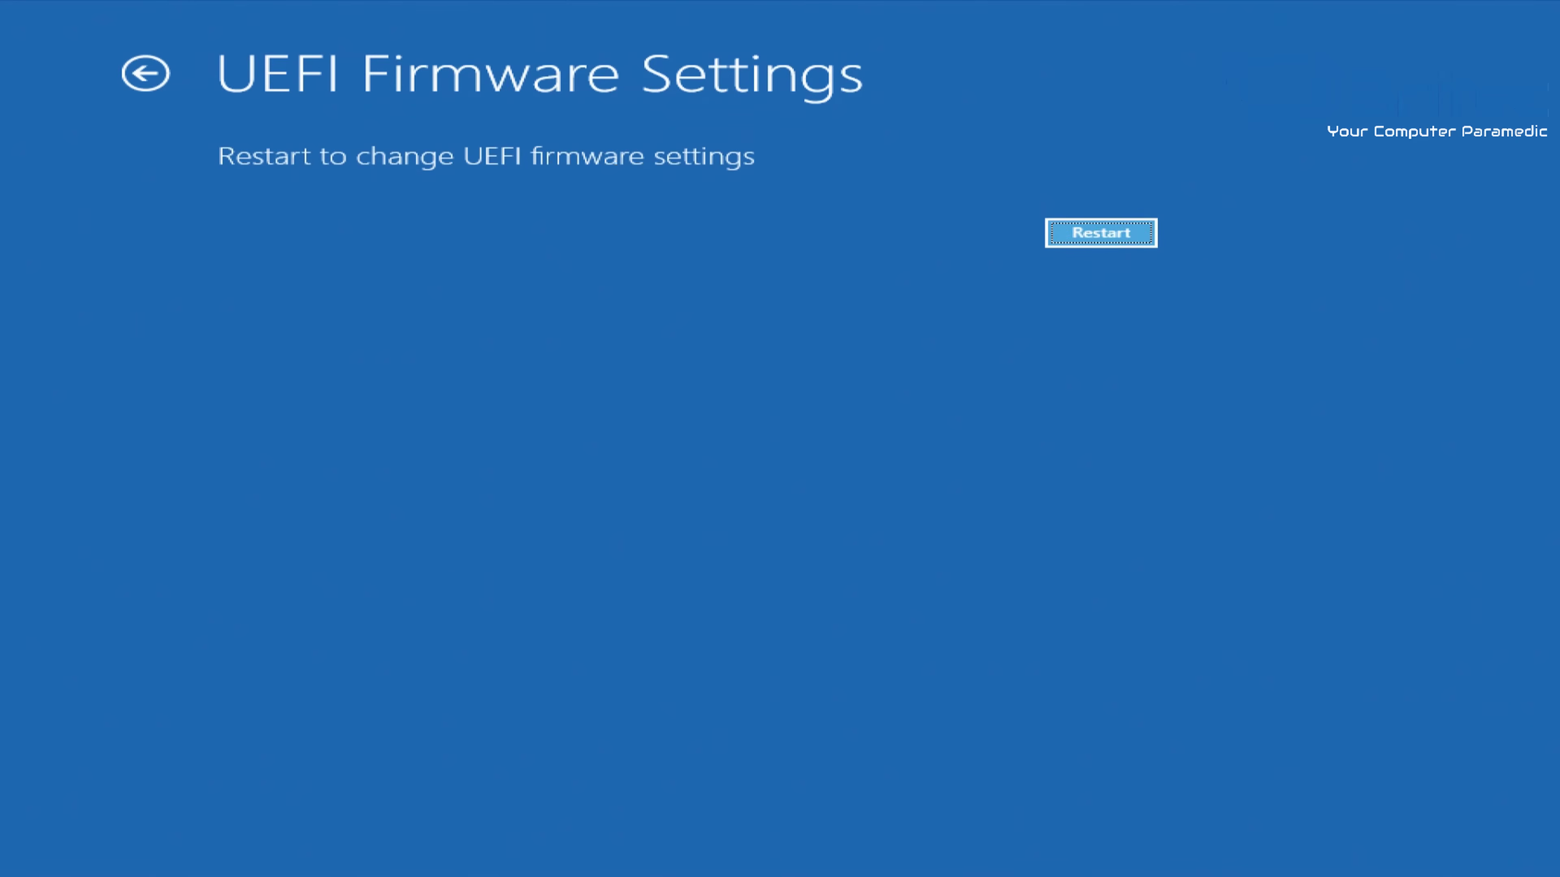